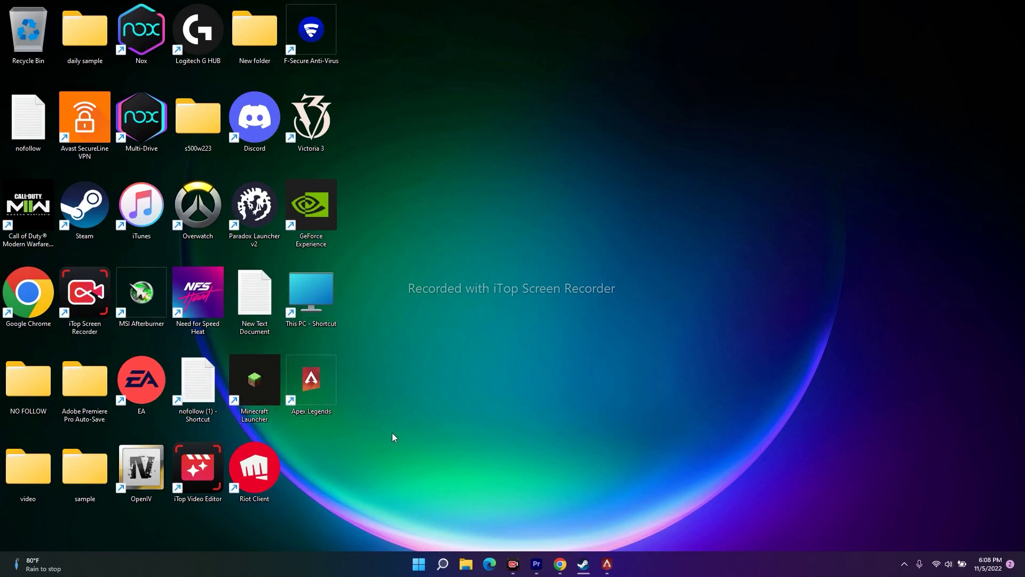
Bring the Steam library to the front, showing the running Apex Legends page.
{"action": "mouse_move", "coordinate": [556, 565]}
{"action": "left_click", "coordinate": [584, 564]}
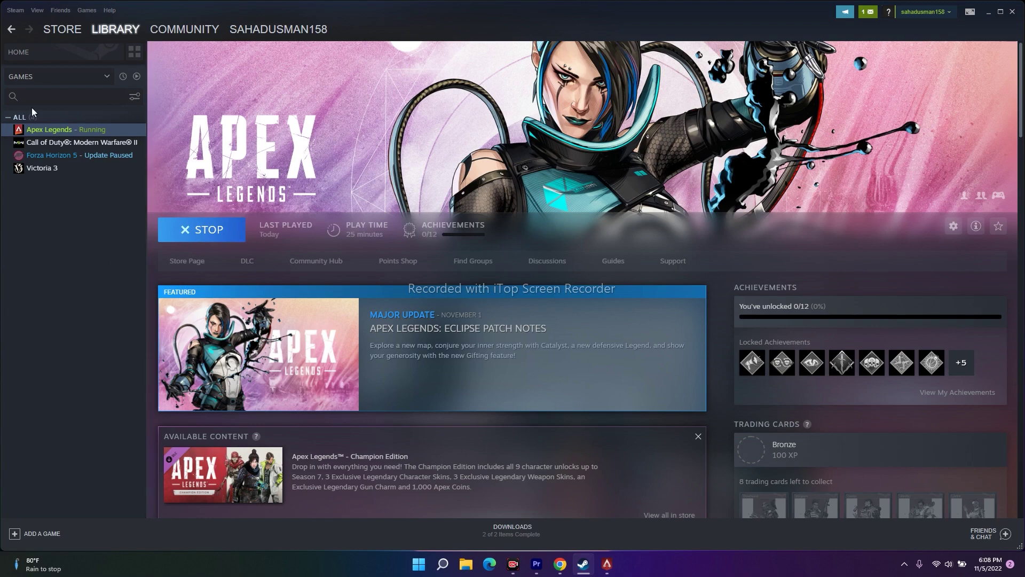
Minimize Steam and browse File Explorer to C:\Program Files (x86)\Steam\steamapps\common\Apex Legends.
{"action": "left_click", "coordinate": [988, 12]}
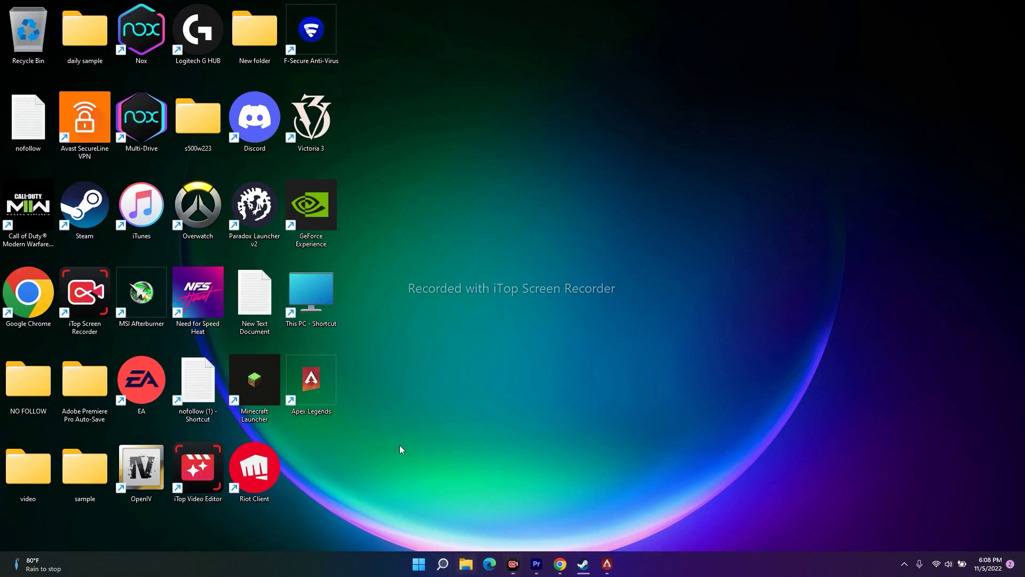
{"action": "double_click", "coordinate": [307, 293]}
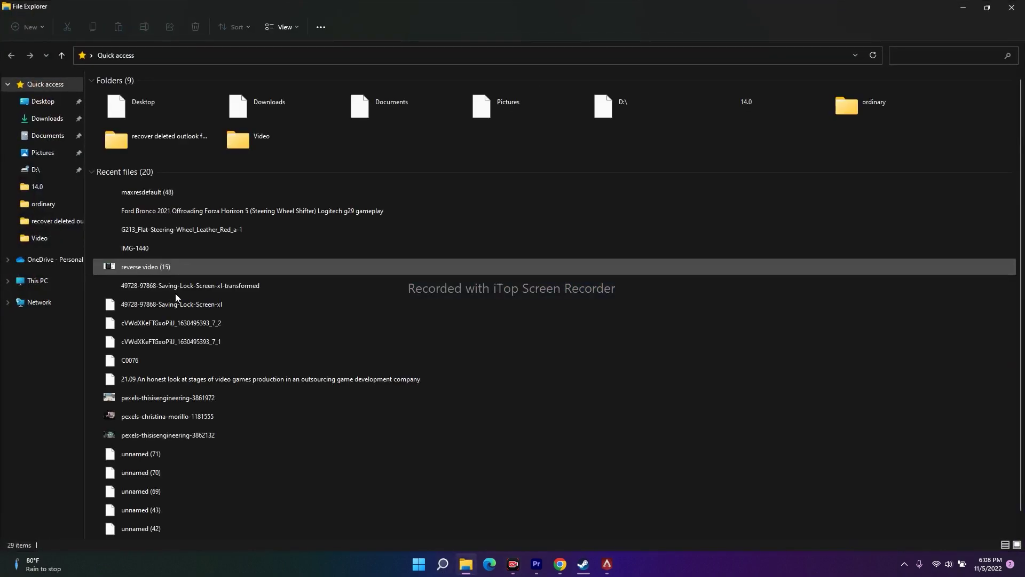
{"action": "left_click", "coordinate": [37, 281]}
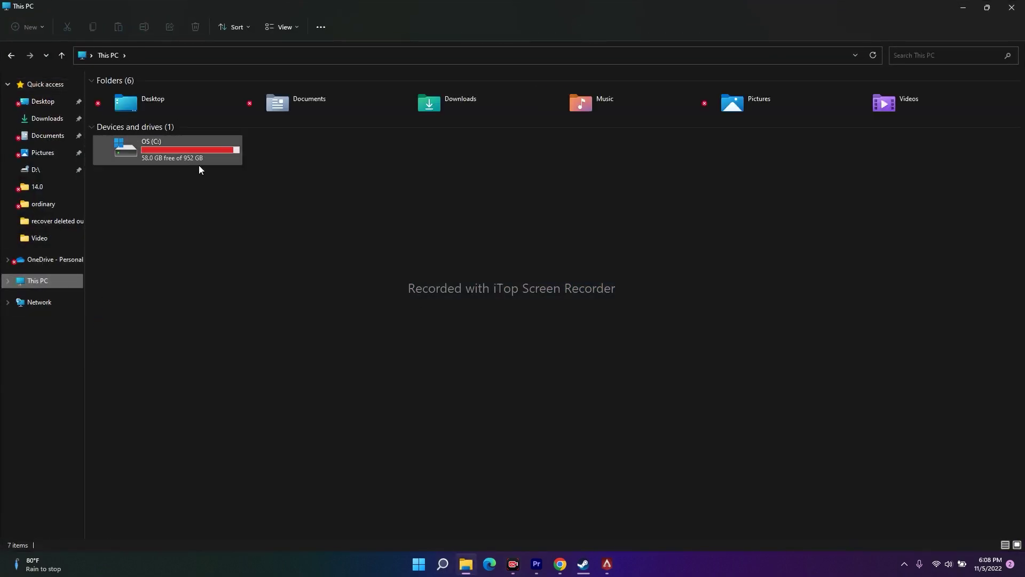
{"action": "double_click", "coordinate": [176, 156]}
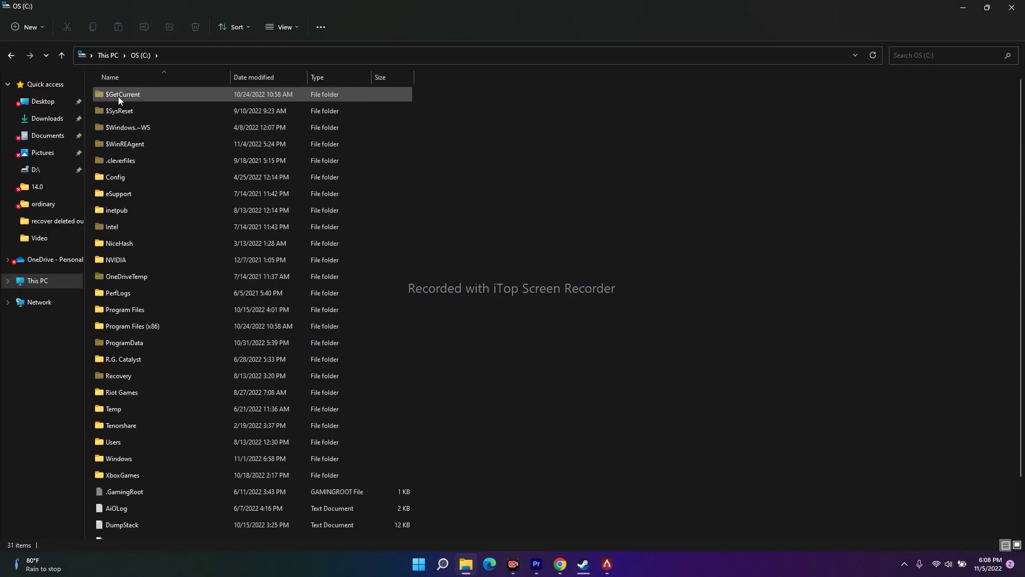
{"action": "double_click", "coordinate": [117, 327]}
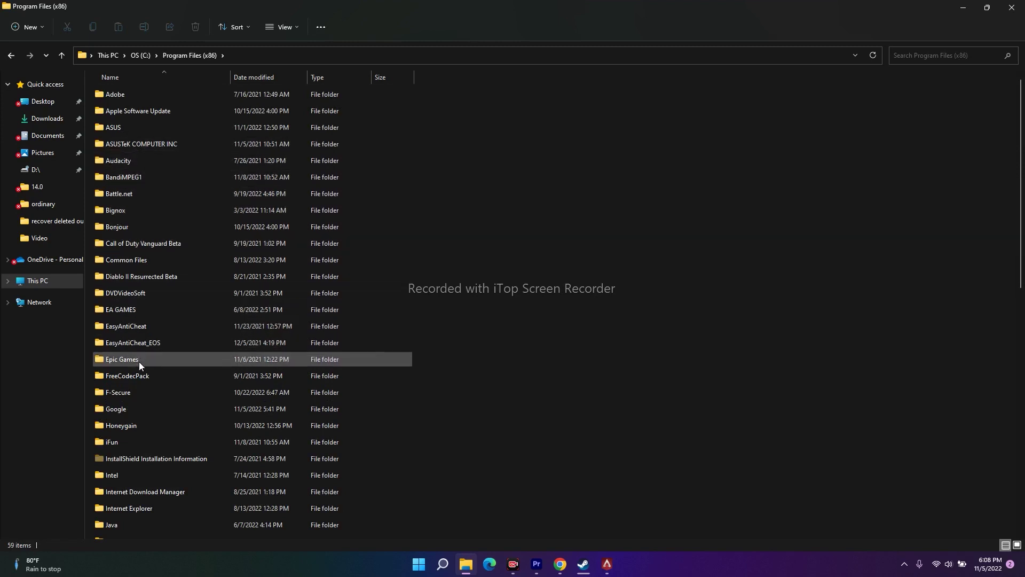
{"action": "scroll", "coordinate": [138, 361], "scroll_direction": "down", "scroll_amount": 4}
{"action": "scroll", "coordinate": [139, 361], "scroll_direction": "down", "scroll_amount": 7}
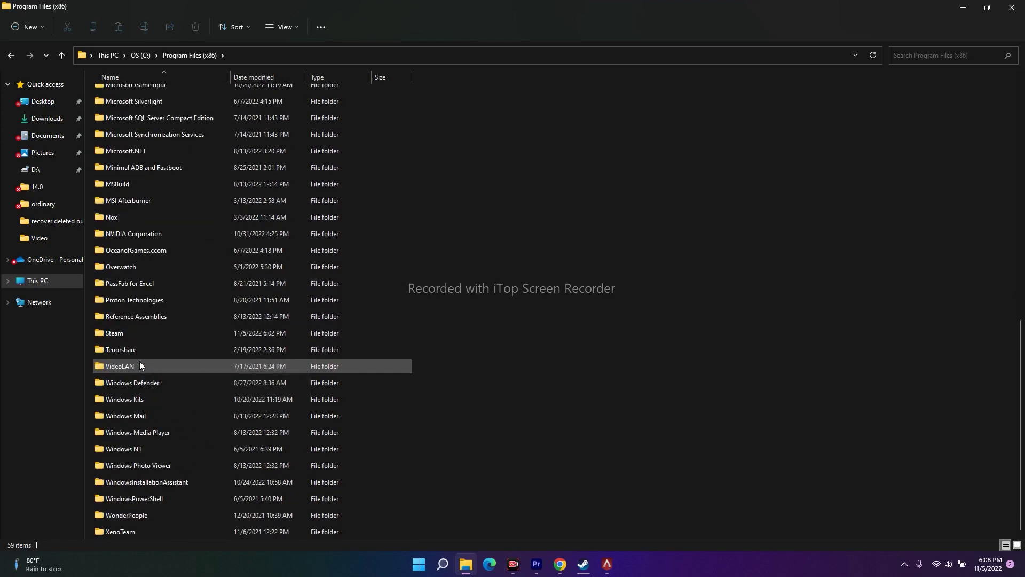
{"action": "double_click", "coordinate": [140, 335]}
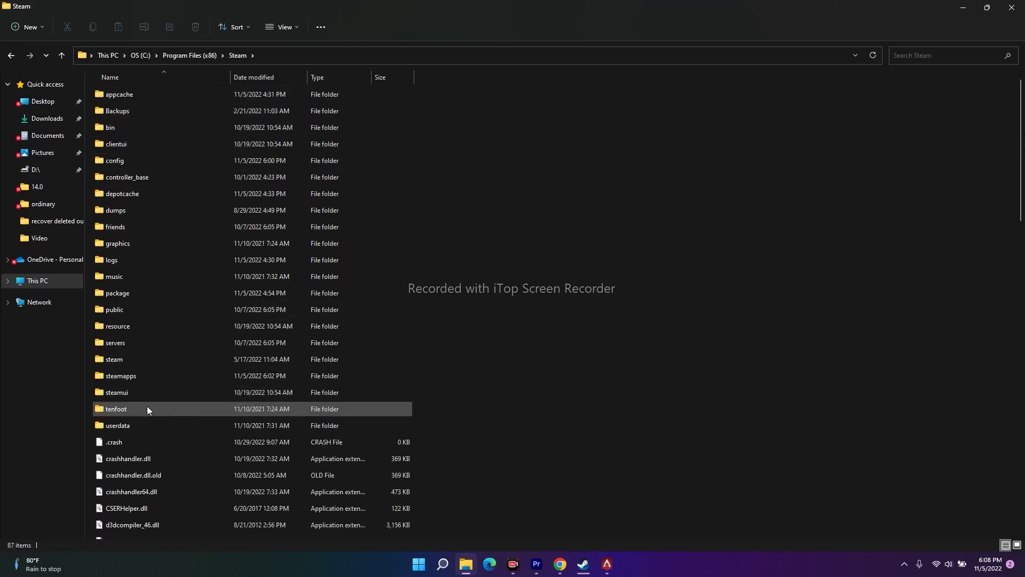
{"action": "double_click", "coordinate": [146, 378]}
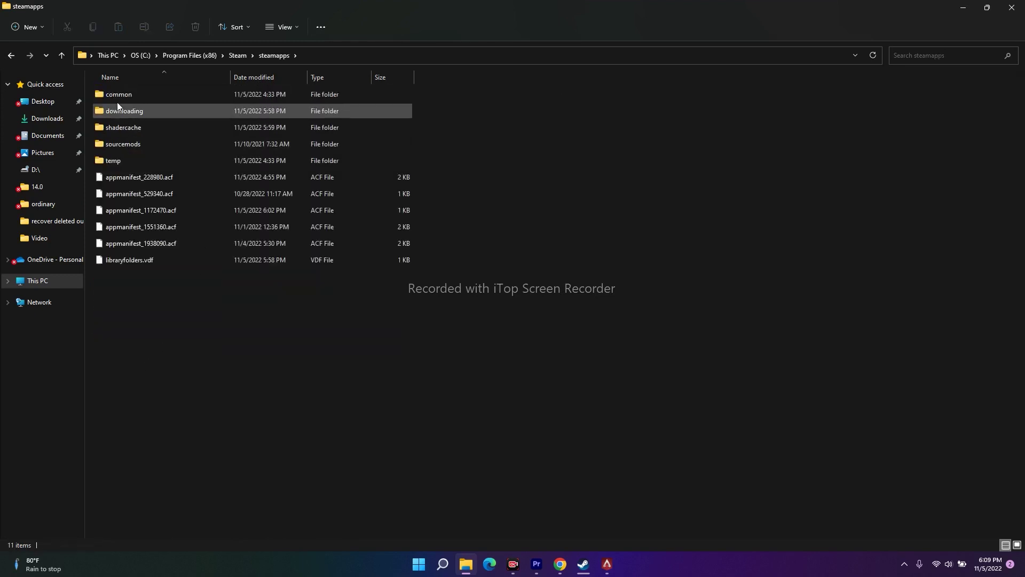
{"action": "double_click", "coordinate": [123, 96]}
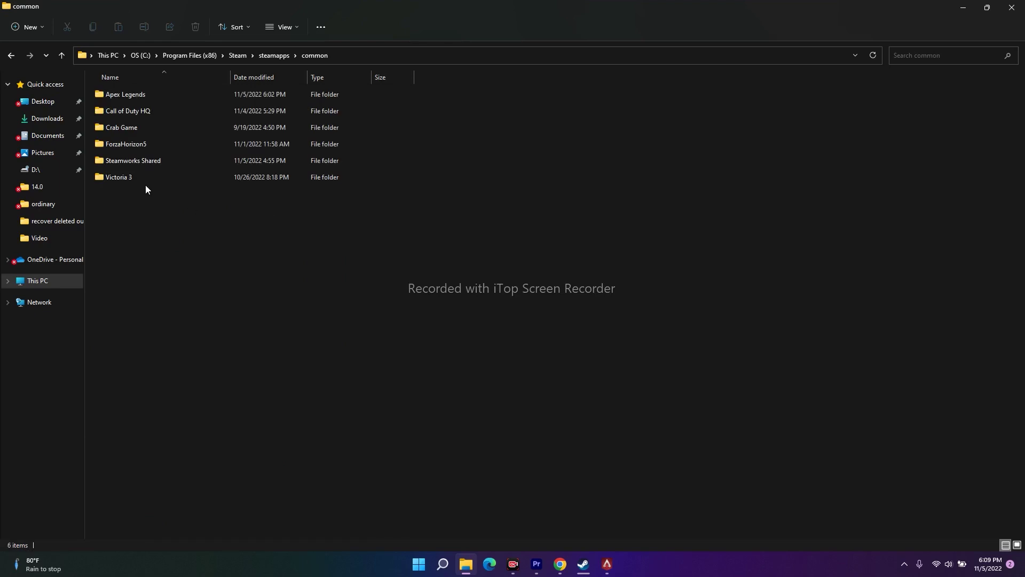
{"action": "double_click", "coordinate": [130, 94]}
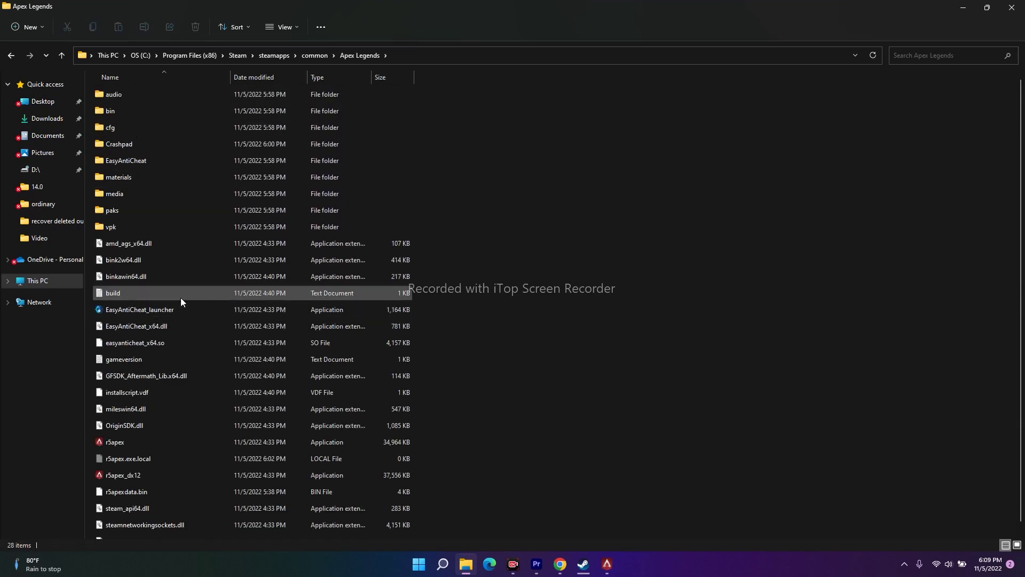
{"action": "scroll", "coordinate": [704, 383], "scroll_direction": "down", "scroll_amount": 1}
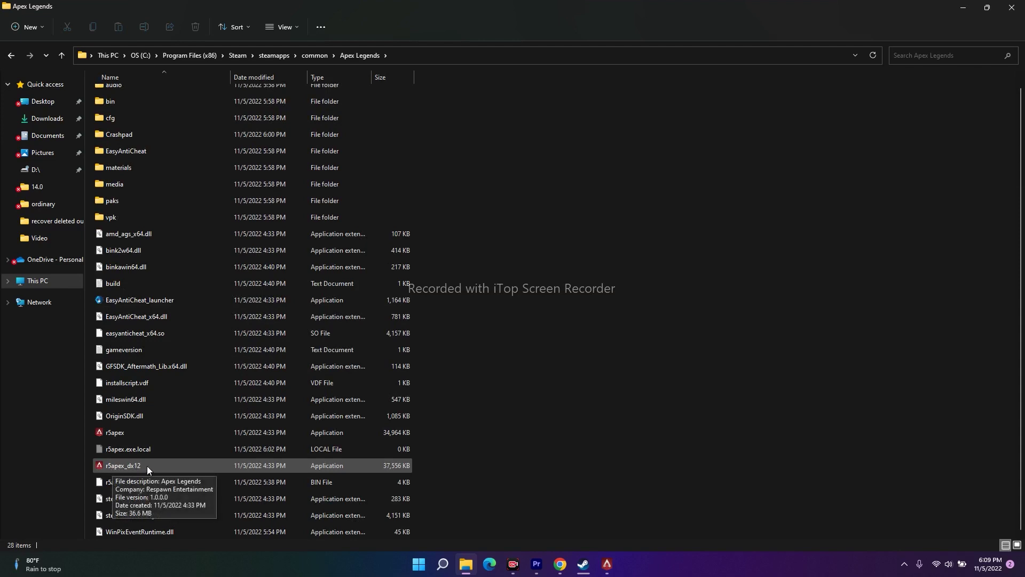
{"action": "right_click", "coordinate": [153, 432]}
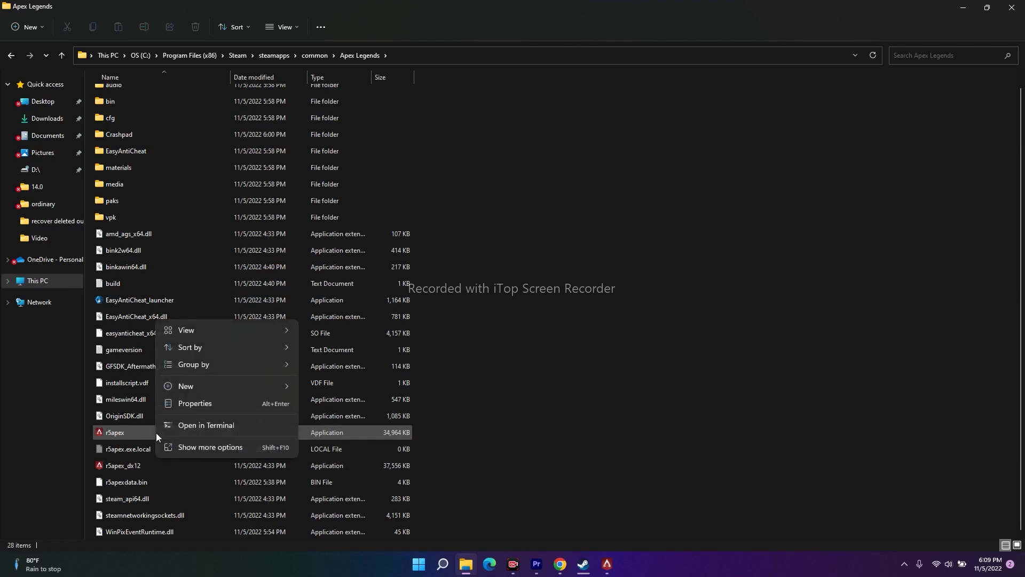
{"action": "left_click", "coordinate": [198, 446]}
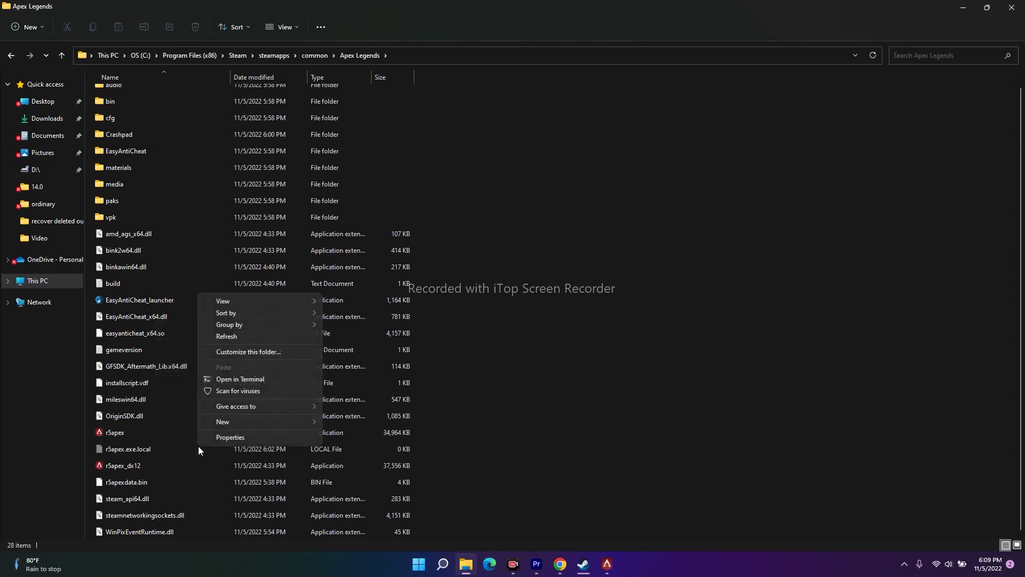
{"action": "left_click", "coordinate": [245, 439]}
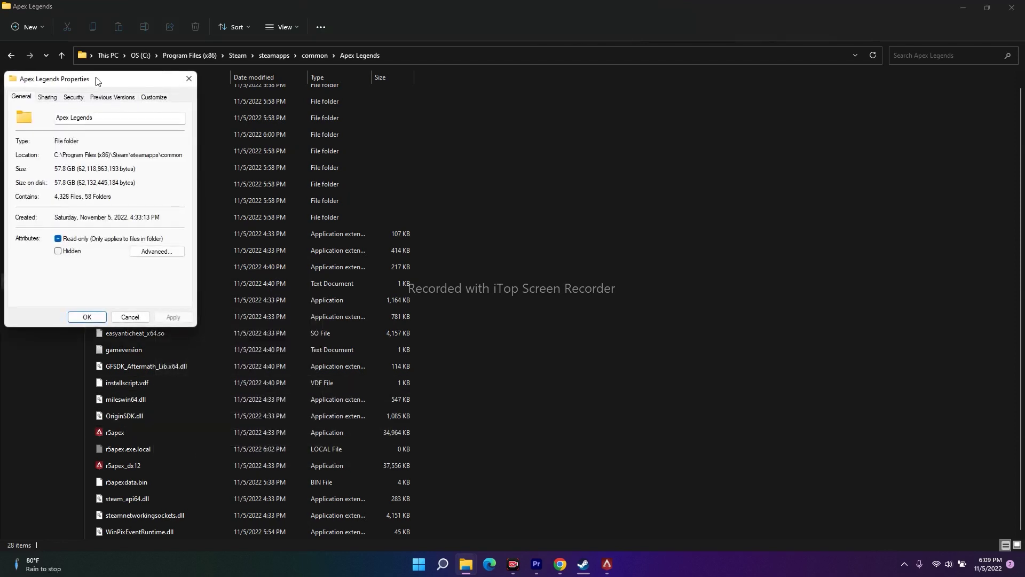
{"action": "left_click", "coordinate": [188, 80]}
{"action": "left_click", "coordinate": [143, 434]}
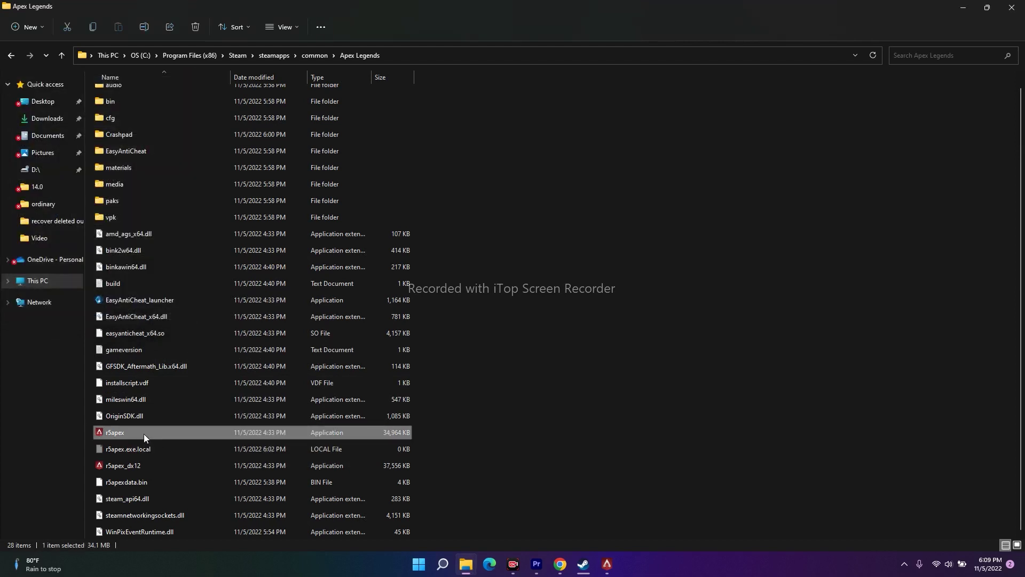
{"action": "right_click", "coordinate": [143, 434]}
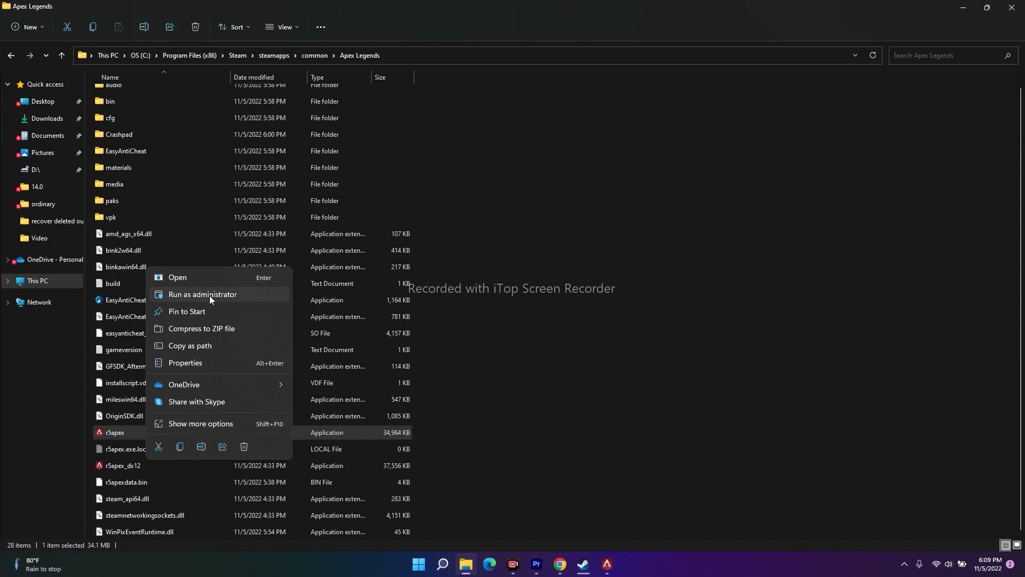
{"action": "left_click", "coordinate": [629, 344]}
{"action": "right_click", "coordinate": [139, 469]}
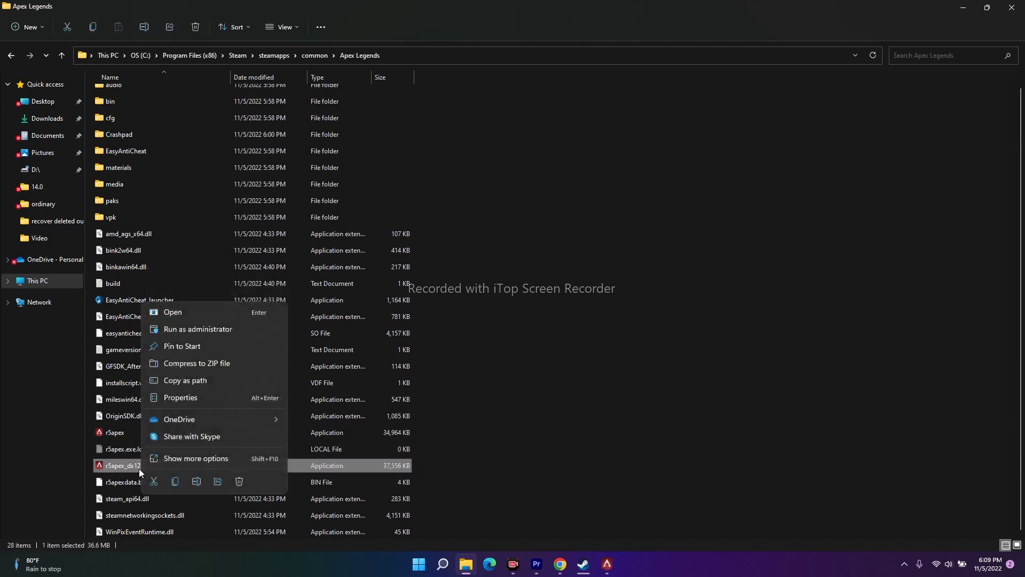
{"action": "left_click", "coordinate": [597, 367]}
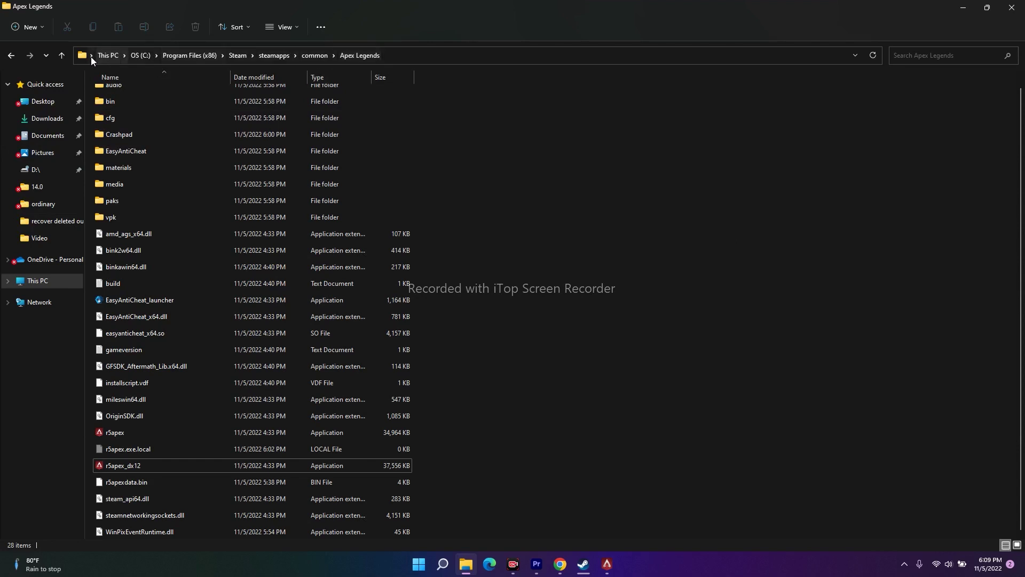
Close the folder, then reopen it from Apex Legends' Steam Properties > Local Files > Browse.
{"action": "left_click", "coordinate": [1012, 8]}
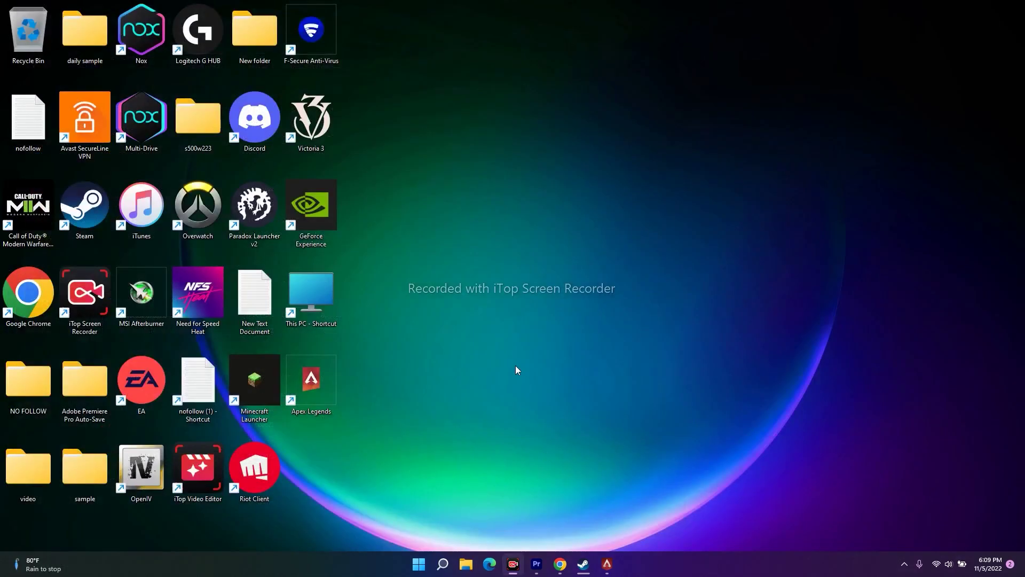
{"action": "left_click", "coordinate": [584, 563]}
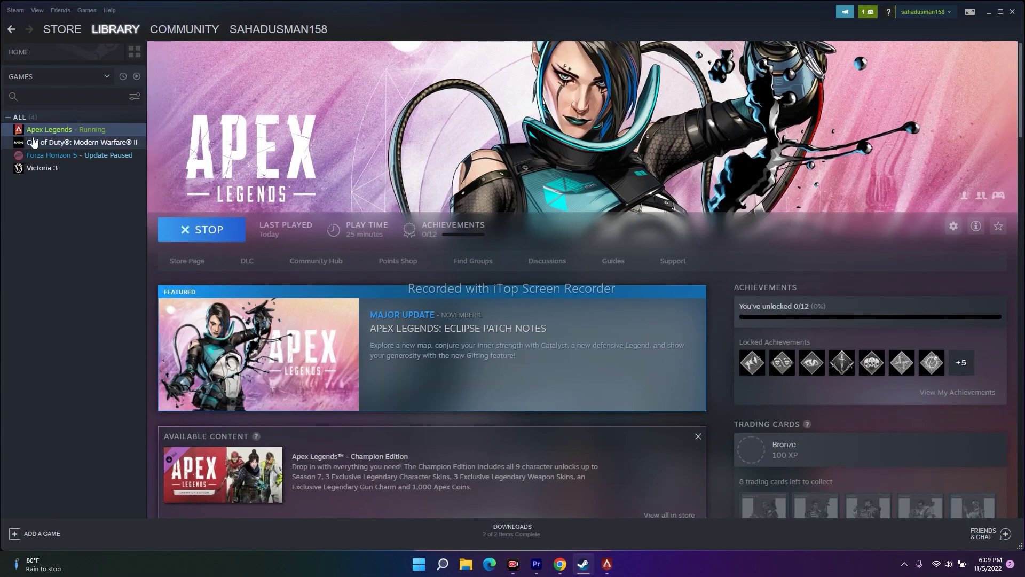
{"action": "right_click", "coordinate": [59, 128]}
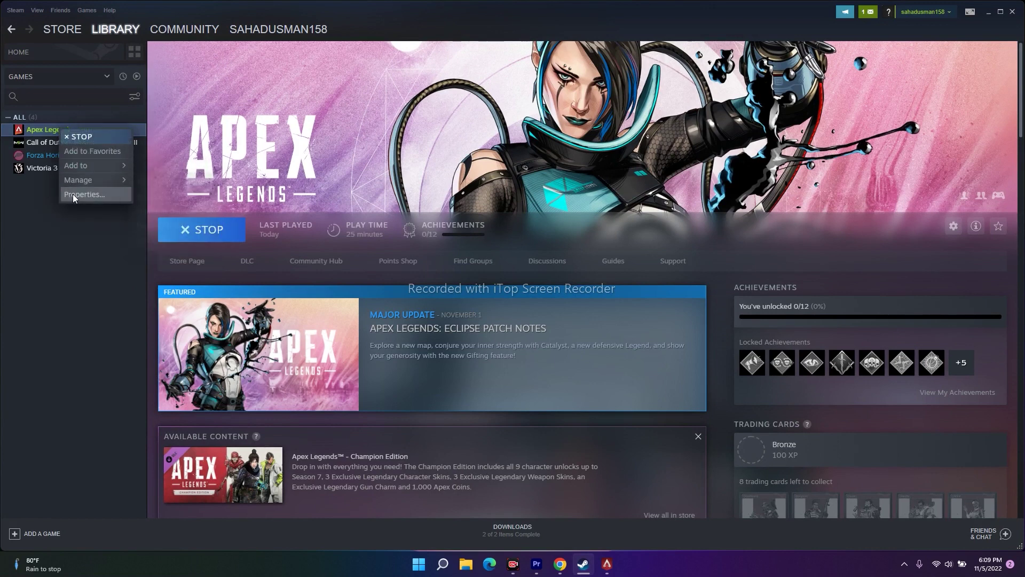
{"action": "left_click", "coordinate": [73, 194]}
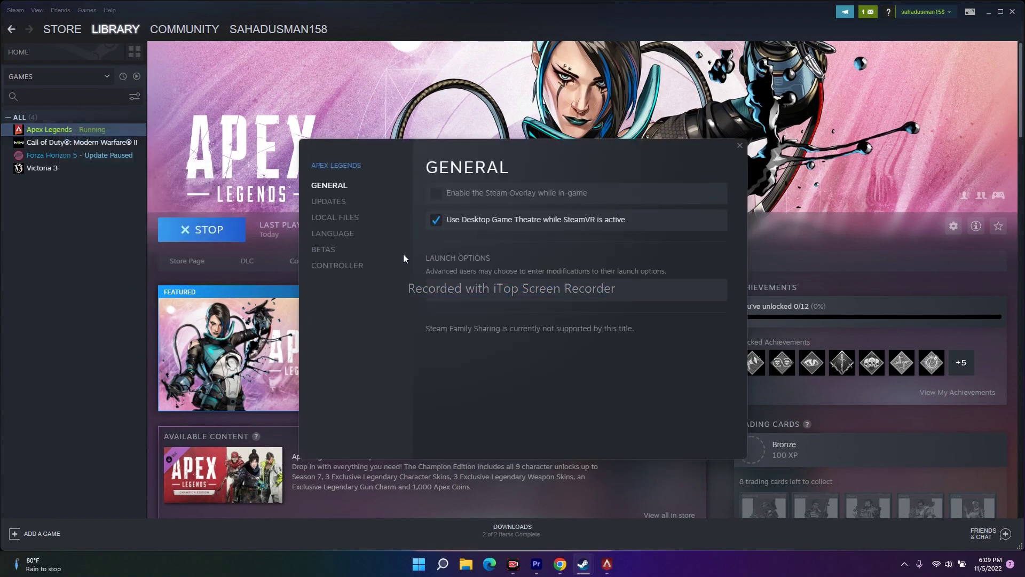
{"action": "left_click", "coordinate": [343, 216]}
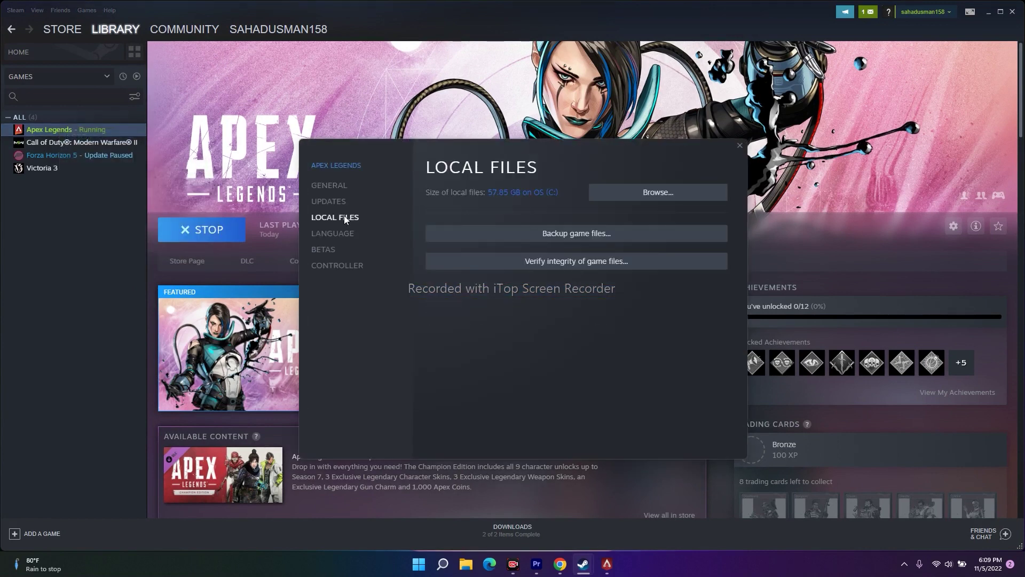
{"action": "left_click", "coordinate": [648, 200]}
{"action": "left_click", "coordinate": [740, 145]}
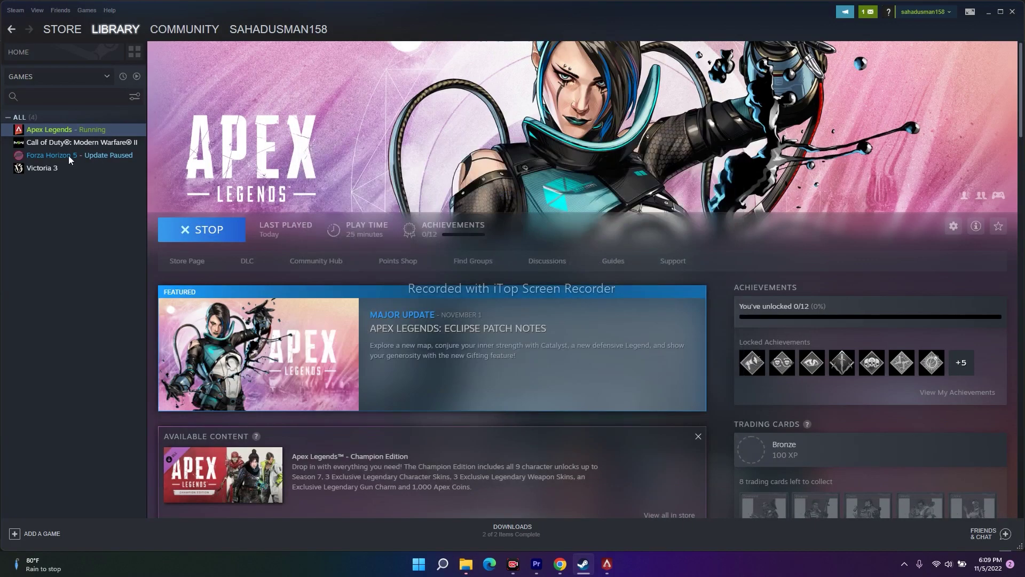
{"action": "left_click", "coordinate": [463, 567]}
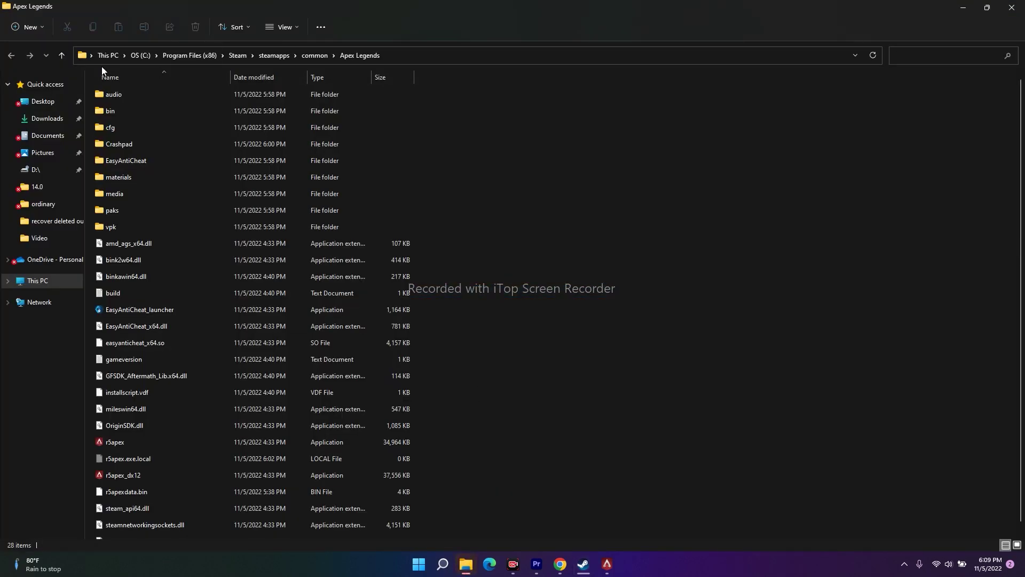
Inspect the context menus of the r5apex and r5apex_dx12 executables.
{"action": "left_click", "coordinate": [108, 448]}
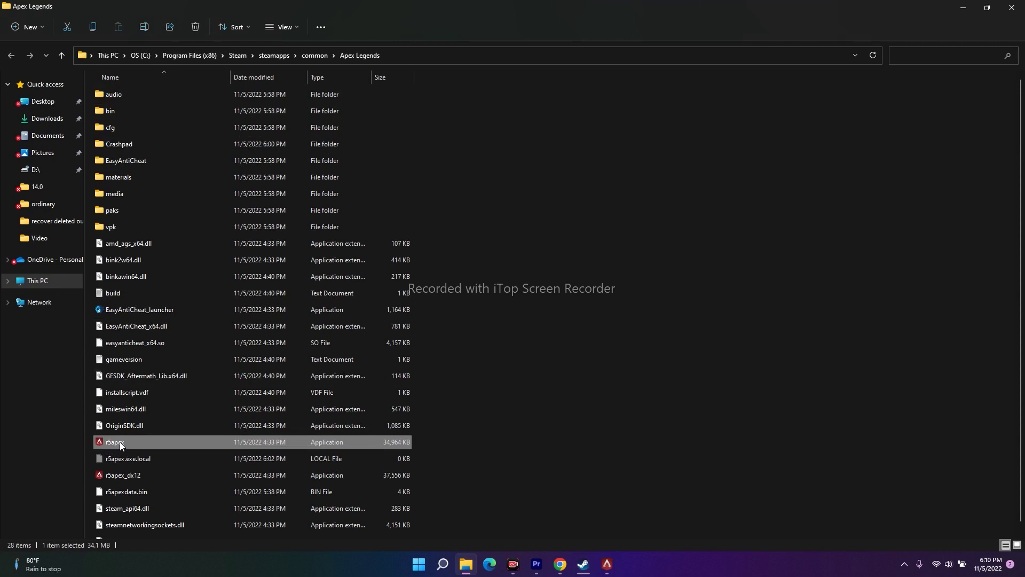
{"action": "right_click", "coordinate": [119, 441]}
{"action": "left_click", "coordinate": [771, 382]}
{"action": "left_click", "coordinate": [138, 475]}
{"action": "right_click", "coordinate": [151, 476]}
{"action": "left_click", "coordinate": [704, 363]}
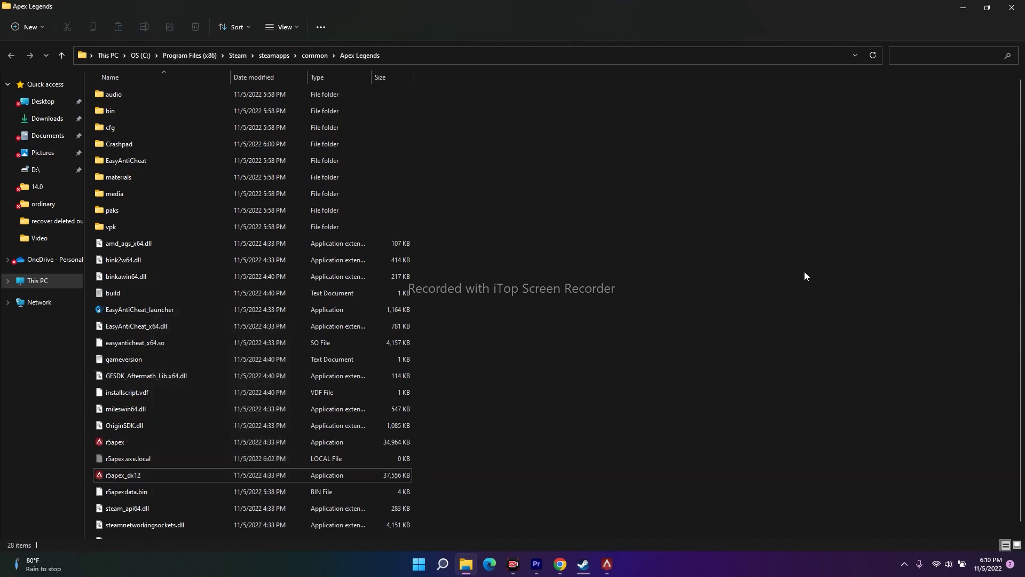
Close the Apex Legends folder and minimize Steam to show the desktop.
{"action": "left_click", "coordinate": [1012, 7]}
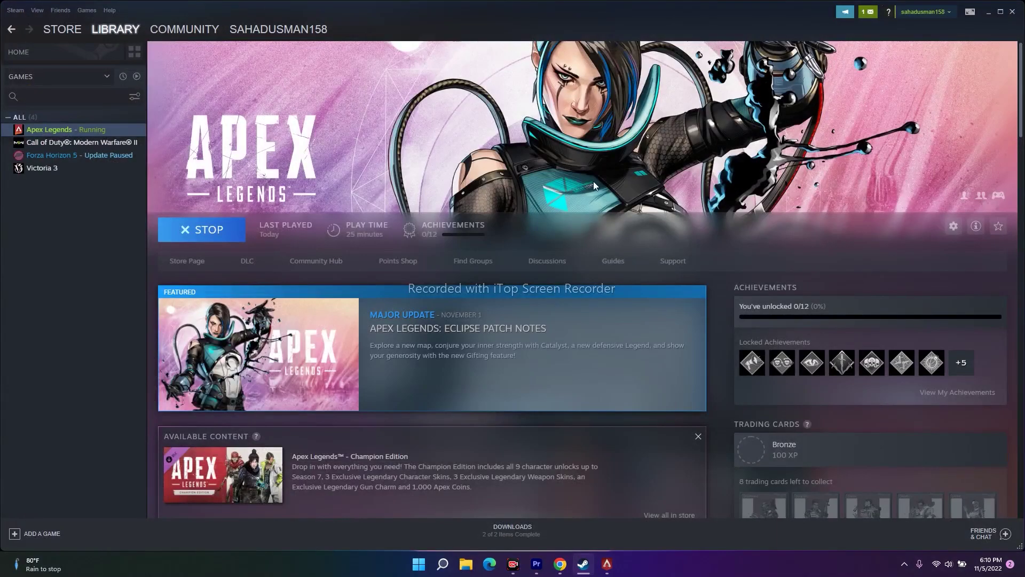
{"action": "left_click", "coordinate": [988, 13]}
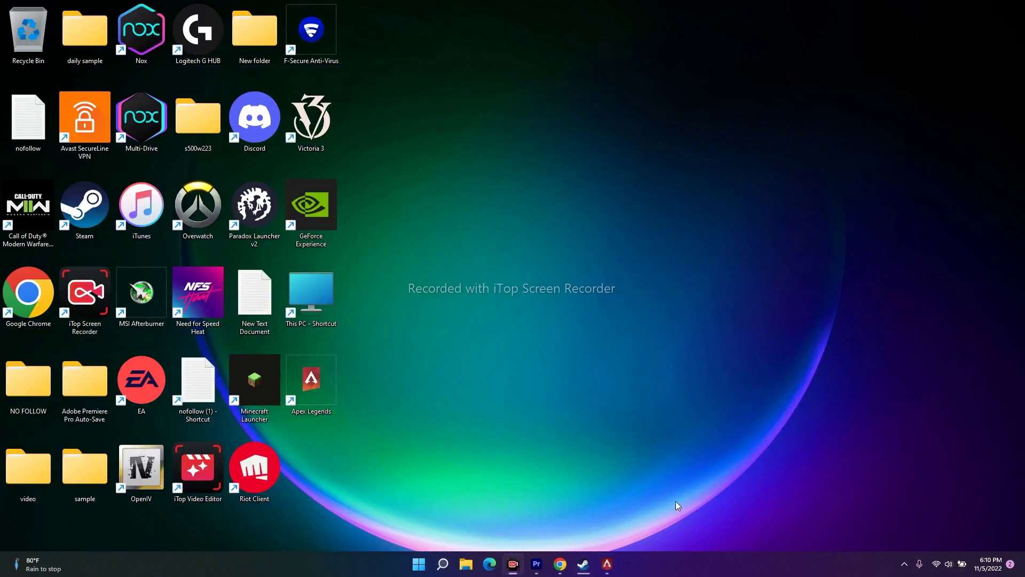
{"action": "left_click", "coordinate": [580, 564]}
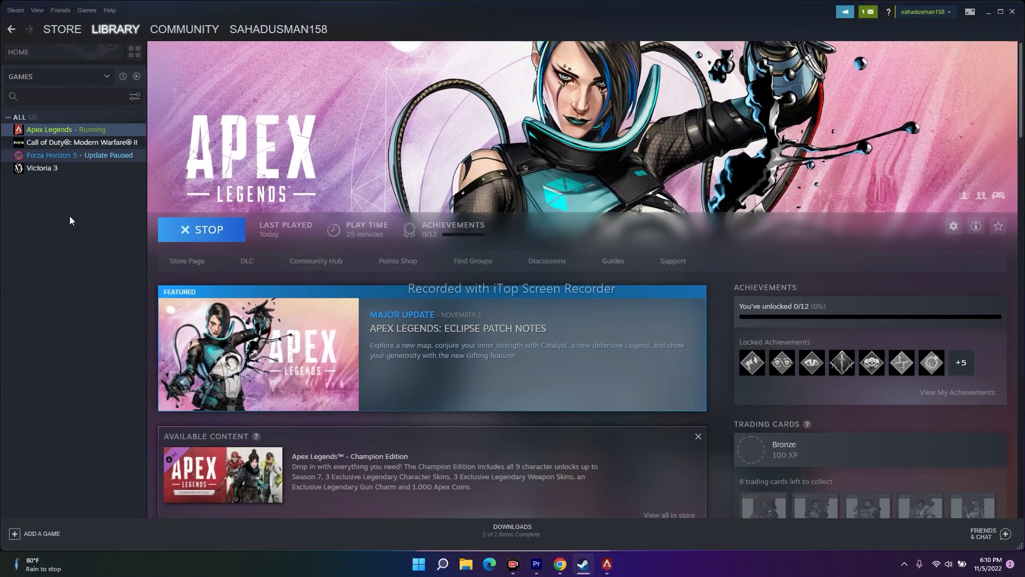
{"action": "left_click", "coordinate": [988, 12]}
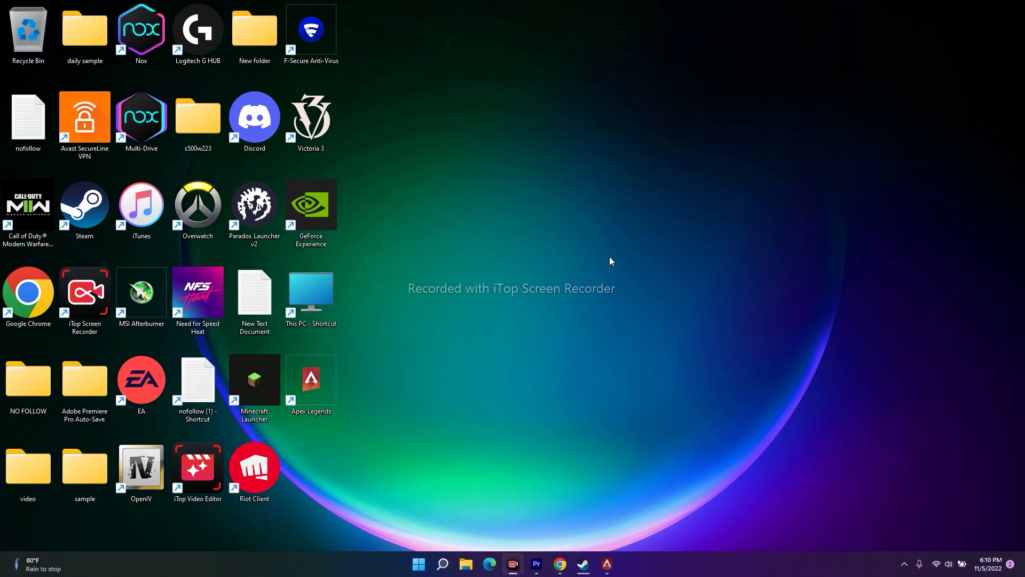
Search 'gra' and open the System > Display > Graphics settings page.
{"action": "left_click", "coordinate": [442, 566]}
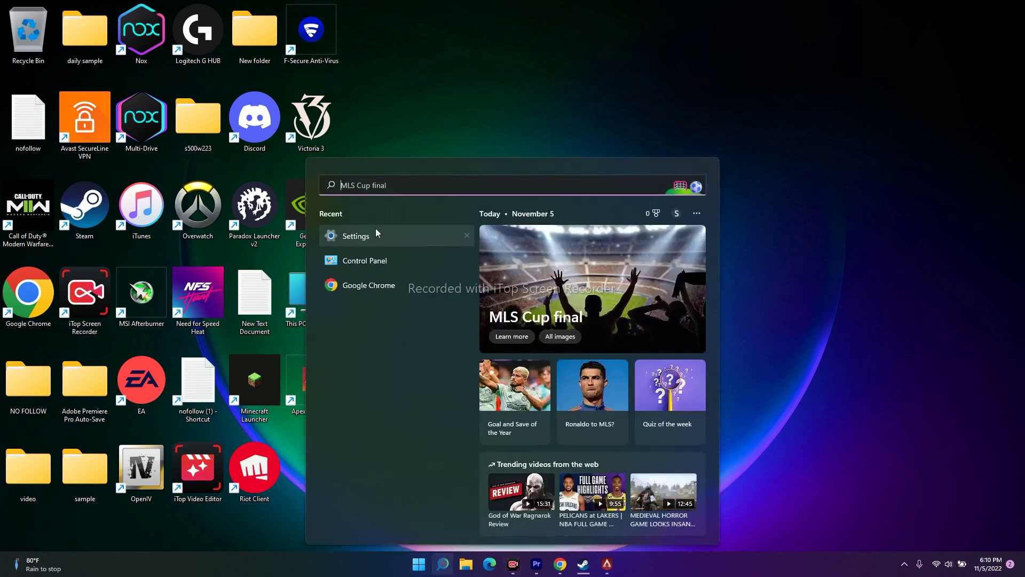
{"action": "type", "text": "gra"}
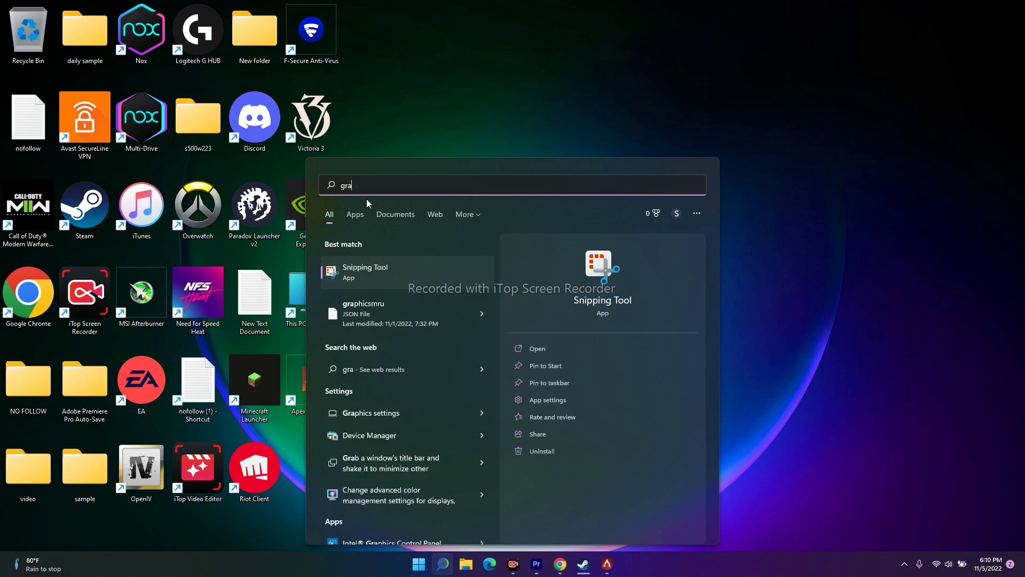
{"action": "left_click", "coordinate": [403, 410]}
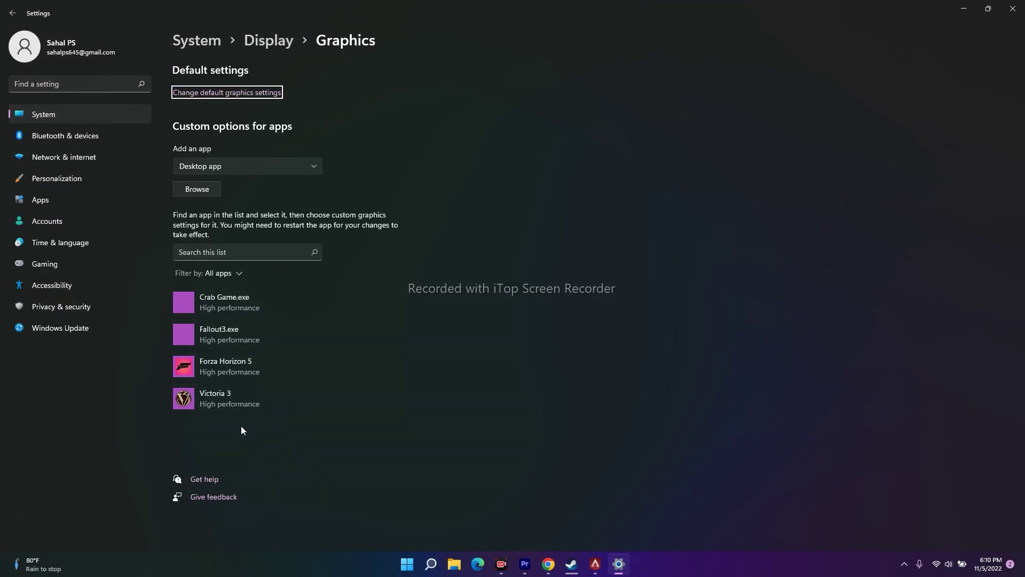
Browse for an app and locate the Steam folder inside C:\Program Files (x86).
{"action": "left_click", "coordinate": [195, 188]}
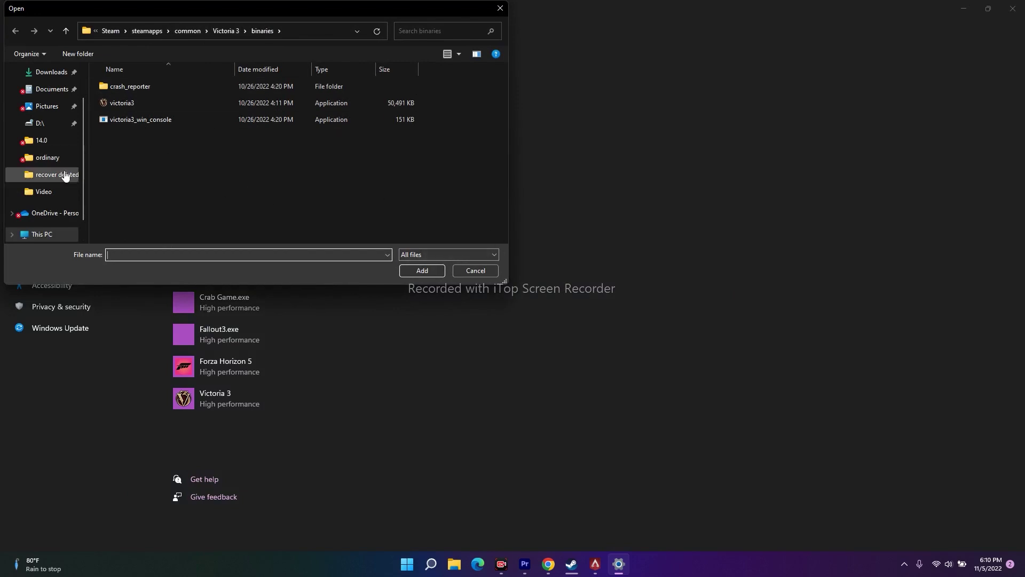
{"action": "left_click", "coordinate": [54, 238]}
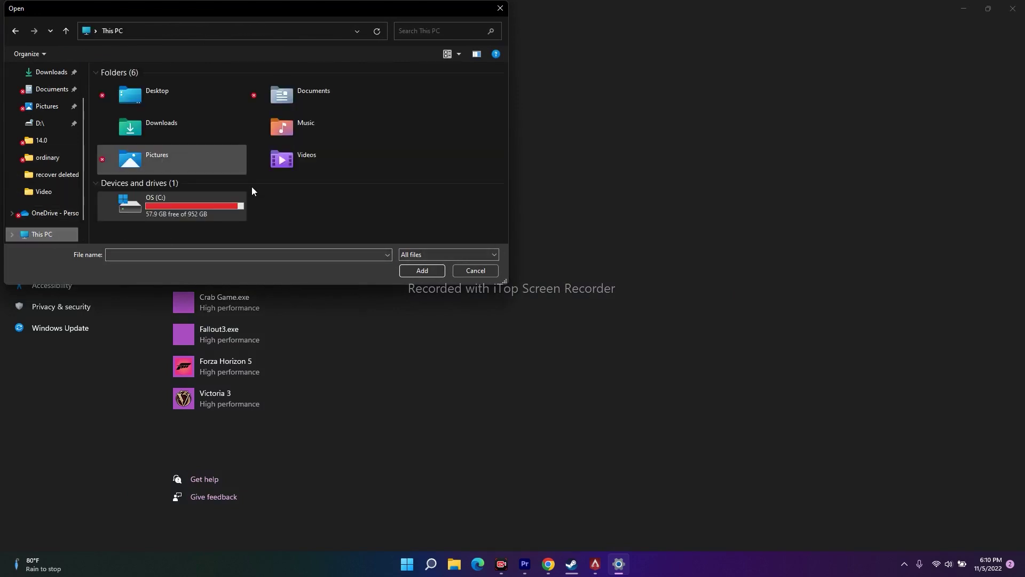
{"action": "double_click", "coordinate": [174, 207]}
{"action": "scroll", "coordinate": [149, 164], "scroll_direction": "down", "scroll_amount": 3}
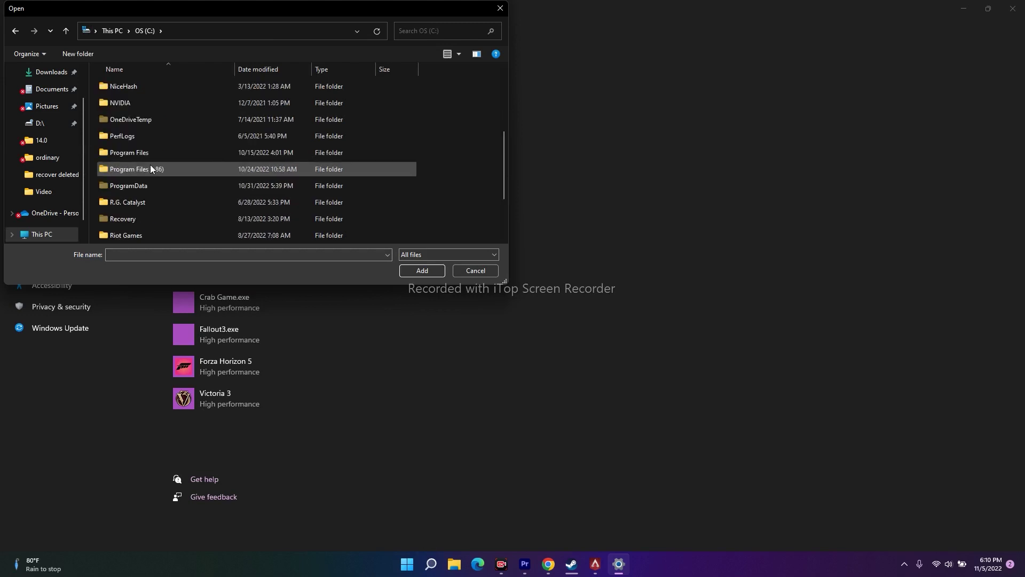
{"action": "double_click", "coordinate": [152, 170]}
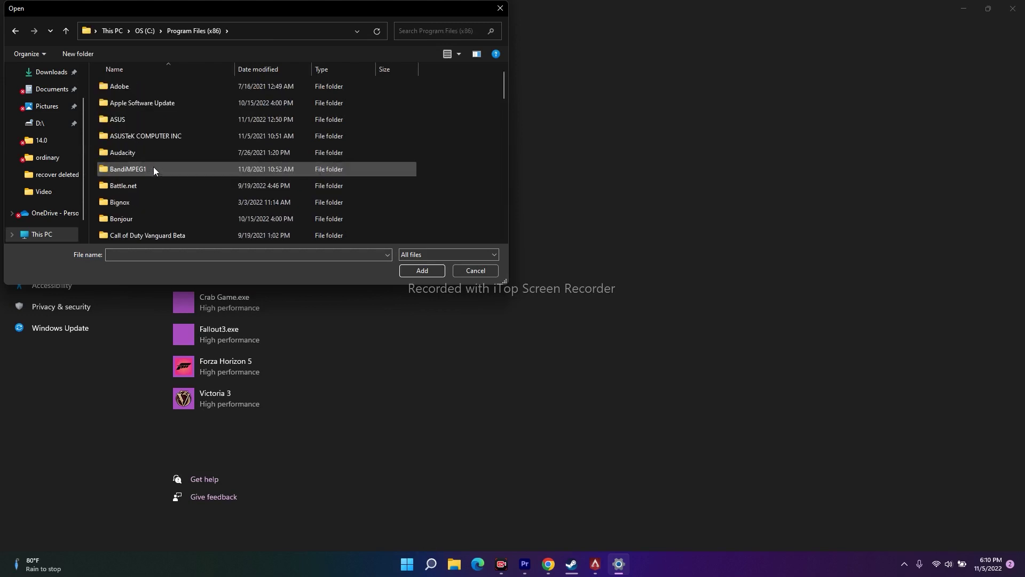
{"action": "scroll", "coordinate": [163, 127], "scroll_direction": "down", "scroll_amount": 1}
{"action": "scroll", "coordinate": [164, 152], "scroll_direction": "down", "scroll_amount": 3}
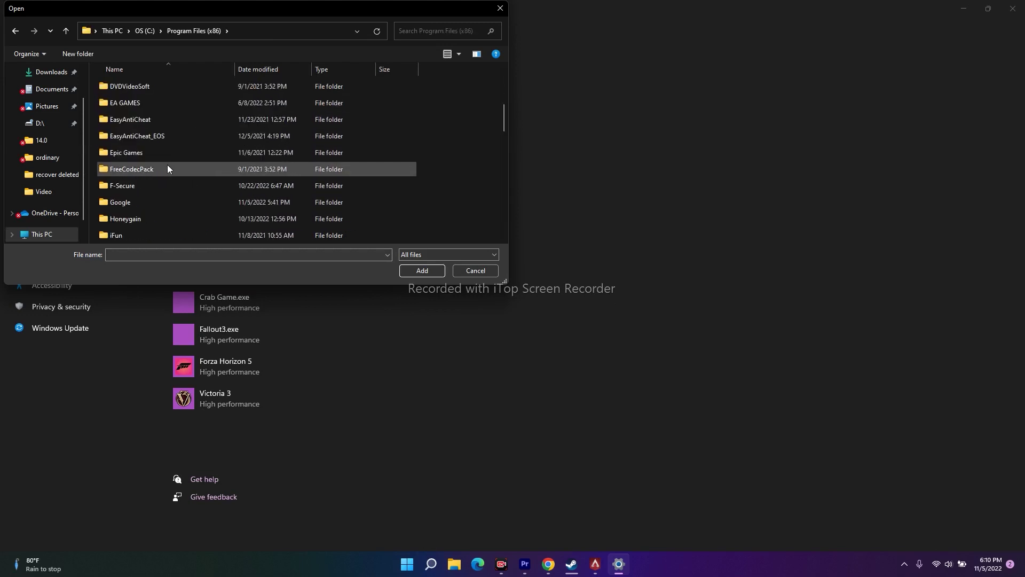
{"action": "scroll", "coordinate": [167, 169], "scroll_direction": "down", "scroll_amount": 1}
{"action": "scroll", "coordinate": [168, 169], "scroll_direction": "down", "scroll_amount": 5}
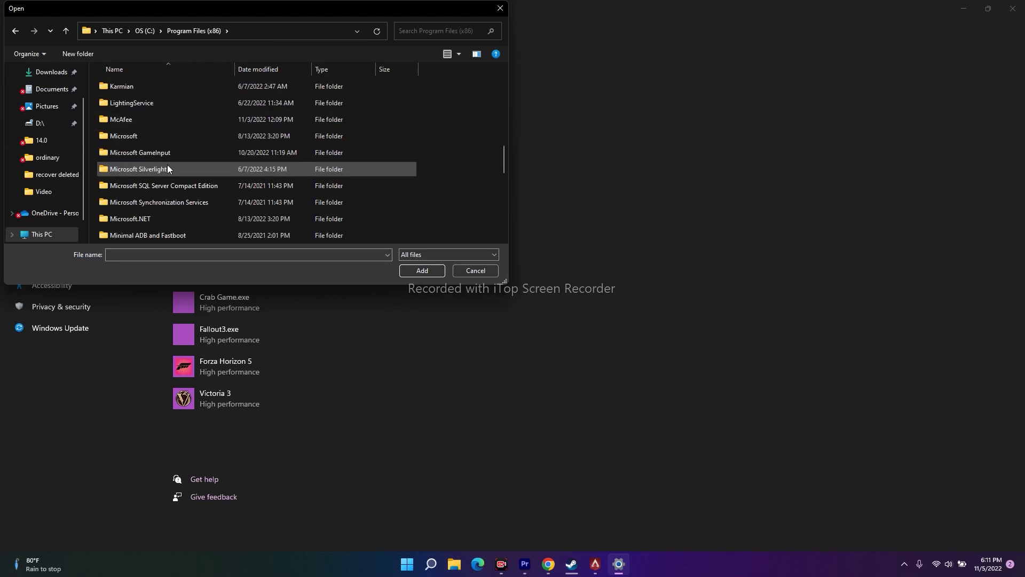
{"action": "scroll", "coordinate": [170, 171], "scroll_direction": "down", "scroll_amount": 4}
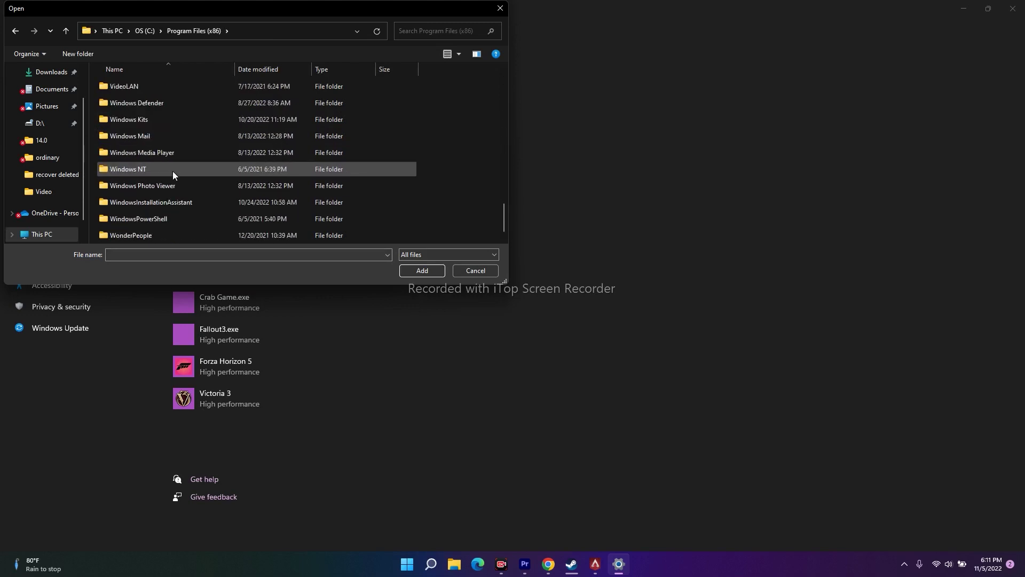
{"action": "scroll", "coordinate": [173, 187], "scroll_direction": "up", "scroll_amount": 3}
{"action": "scroll", "coordinate": [176, 204], "scroll_direction": "up", "scroll_amount": 10}
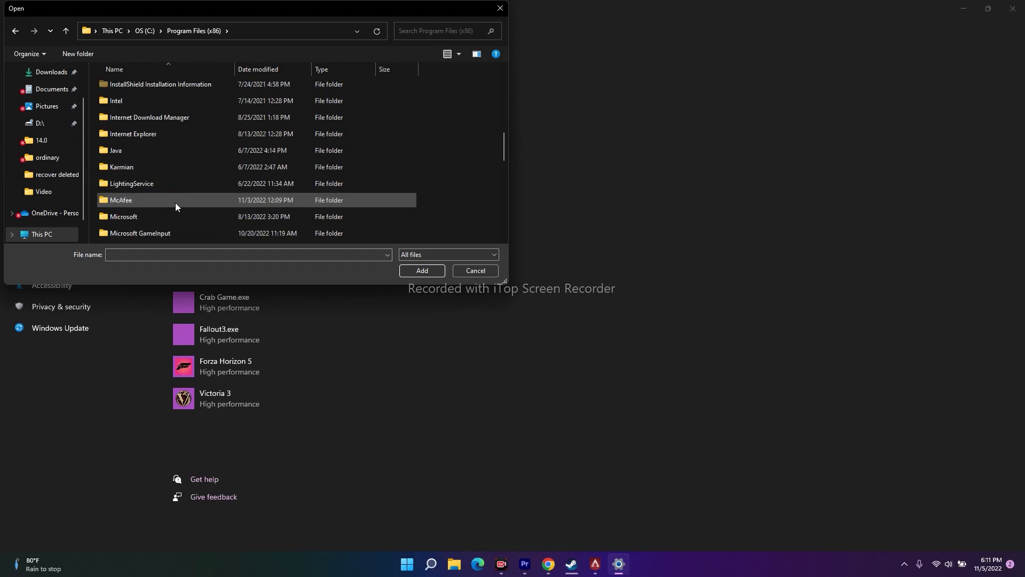
{"action": "scroll", "coordinate": [175, 203], "scroll_direction": "up", "scroll_amount": 2}
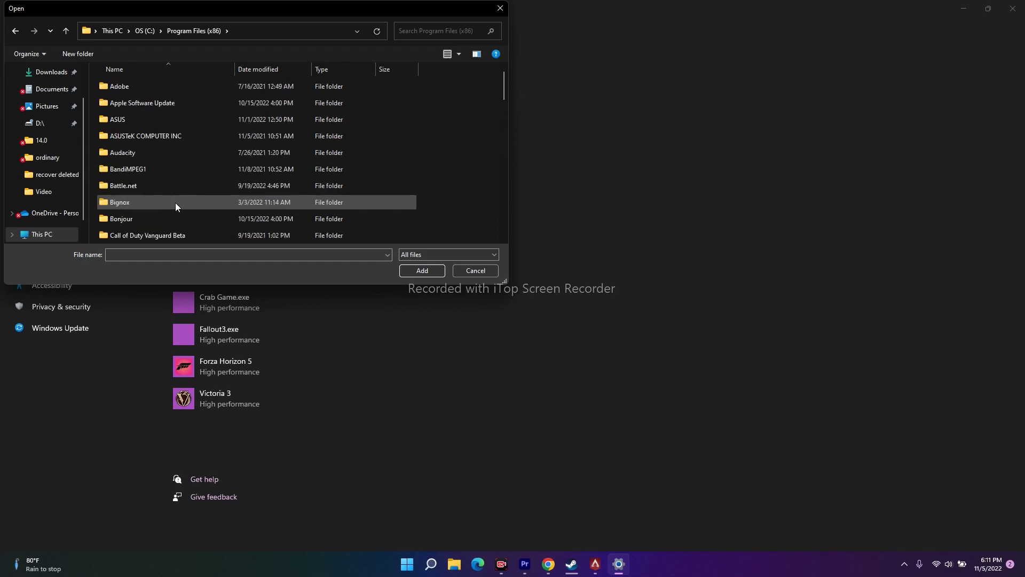
{"action": "scroll", "coordinate": [170, 169], "scroll_direction": "down", "scroll_amount": 3}
{"action": "scroll", "coordinate": [170, 169], "scroll_direction": "down", "scroll_amount": 5}
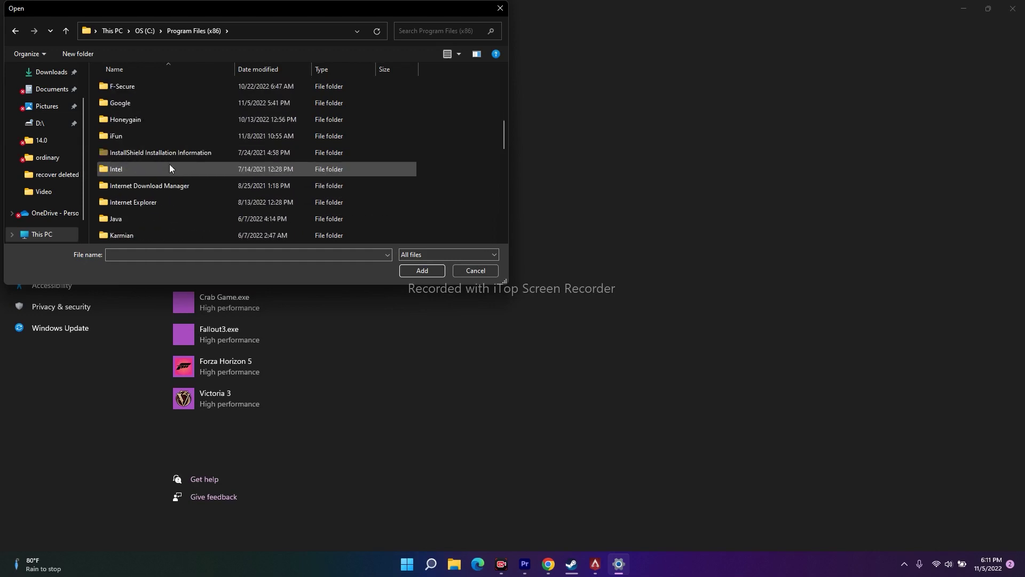
{"action": "scroll", "coordinate": [161, 145], "scroll_direction": "up", "scroll_amount": 1}
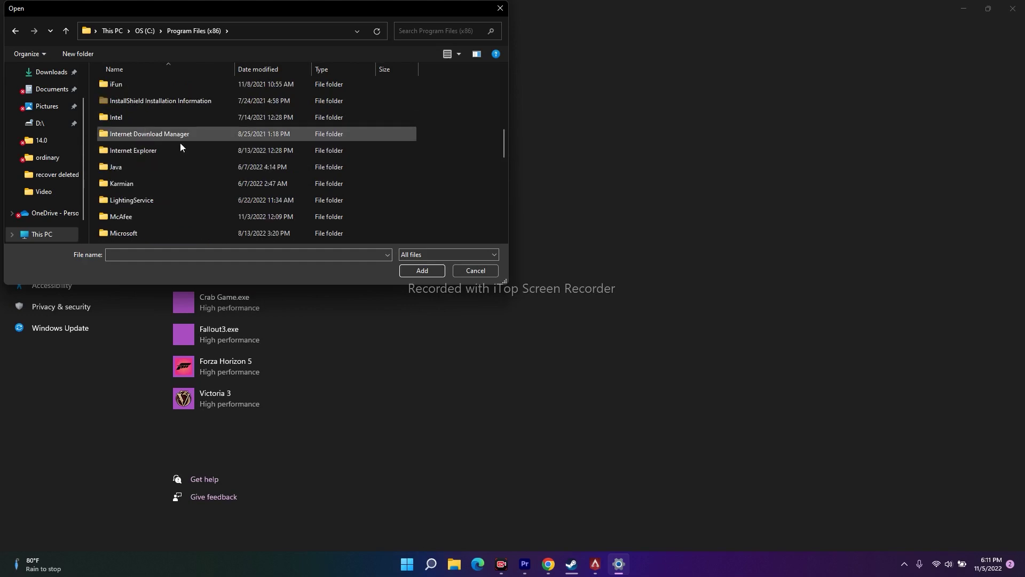
{"action": "scroll", "coordinate": [199, 158], "scroll_direction": "down", "scroll_amount": 3}
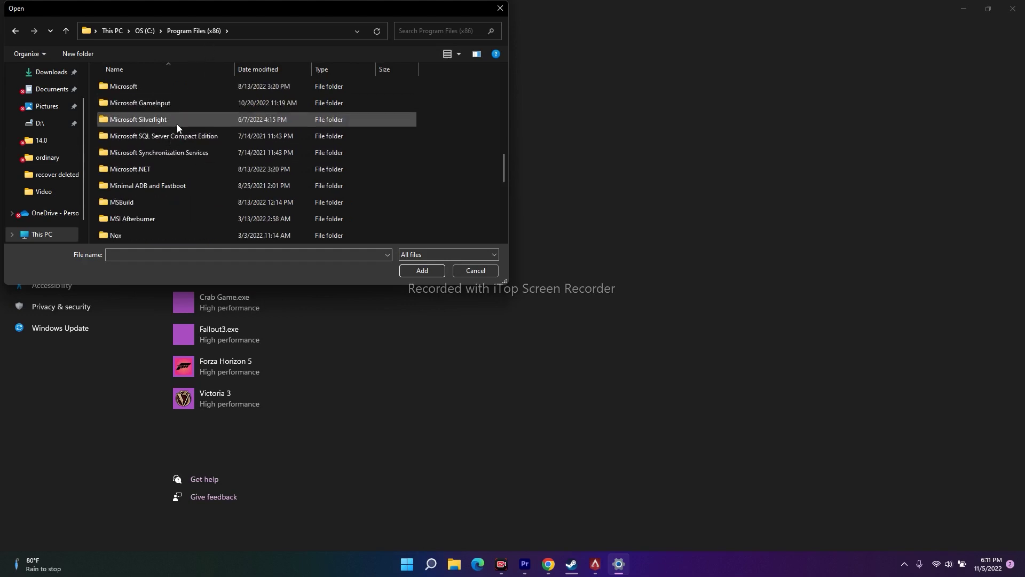
{"action": "scroll", "coordinate": [177, 133], "scroll_direction": "down", "scroll_amount": 3}
Open steamapps\common\Apex Legends and add r5apex.exe to the Graphics app list.
{"action": "double_click", "coordinate": [125, 201]}
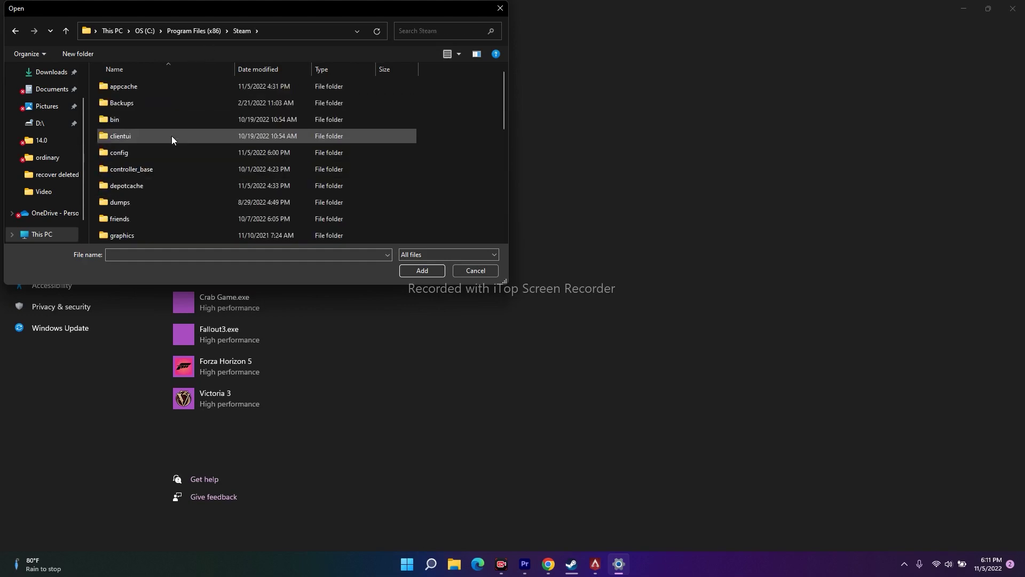
{"action": "scroll", "coordinate": [169, 135], "scroll_direction": "down", "scroll_amount": 4}
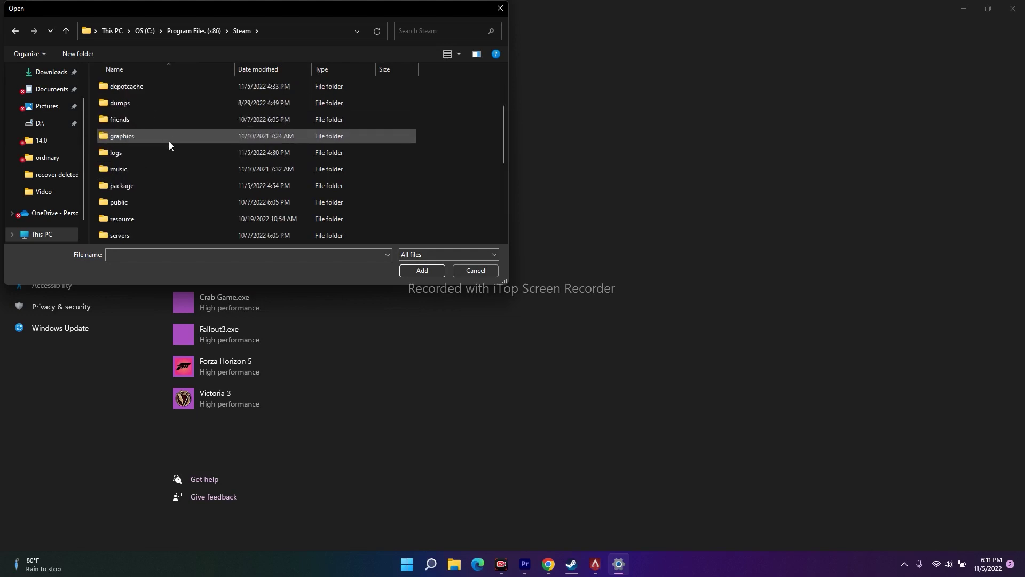
{"action": "double_click", "coordinate": [136, 168]}
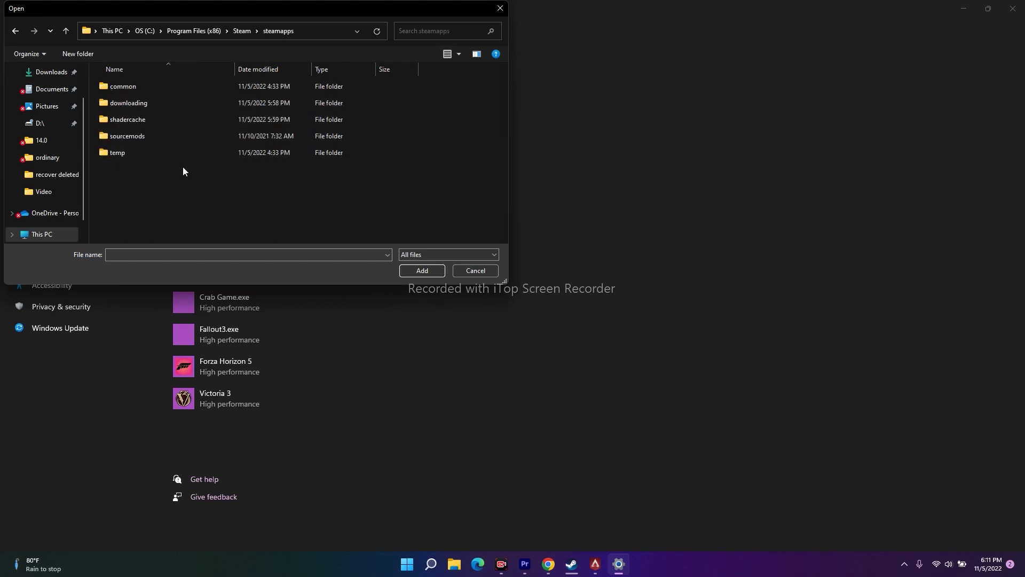
{"action": "double_click", "coordinate": [128, 87]}
{"action": "double_click", "coordinate": [140, 89]}
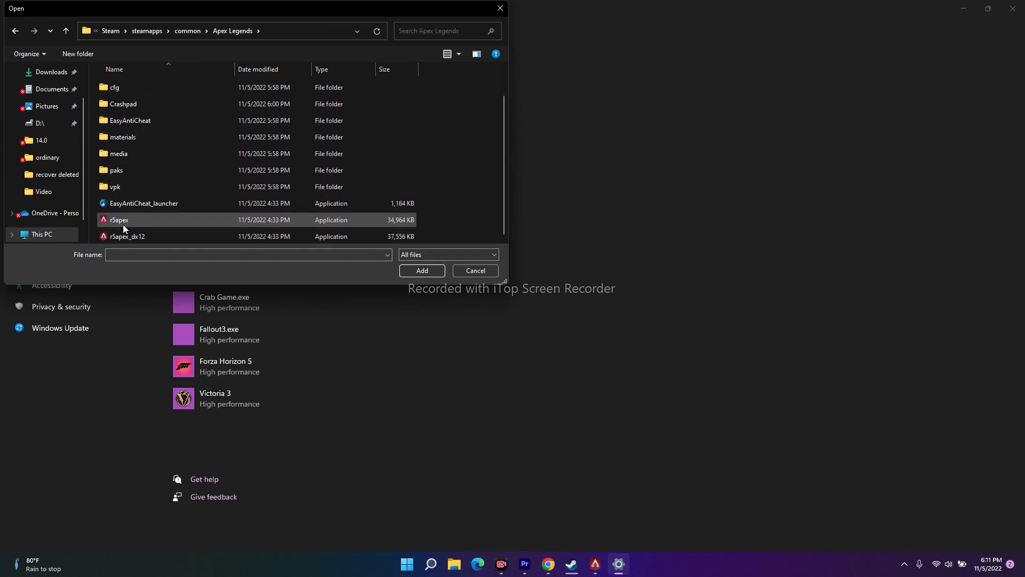
{"action": "left_click", "coordinate": [124, 222]}
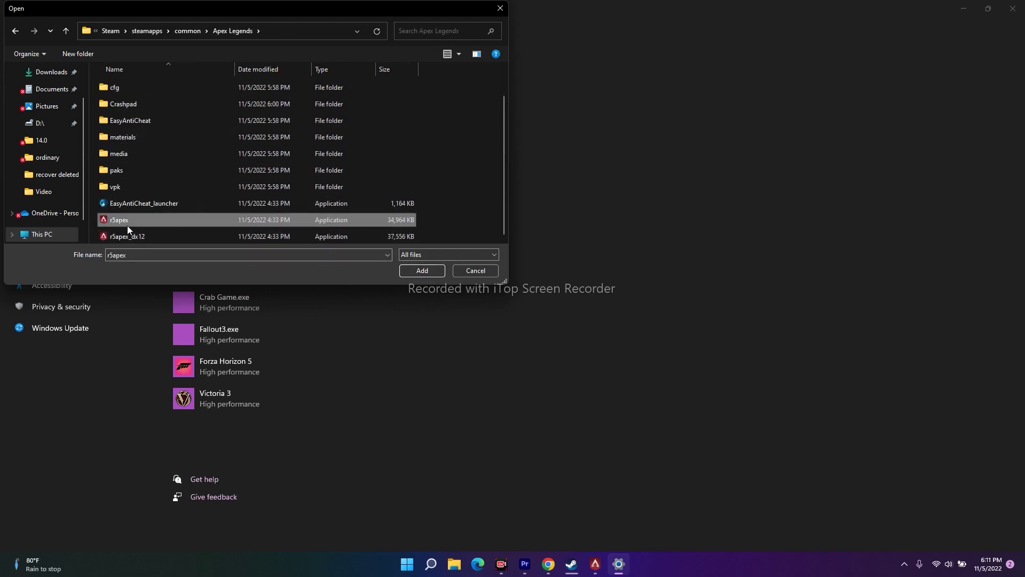
{"action": "left_click", "coordinate": [419, 271]}
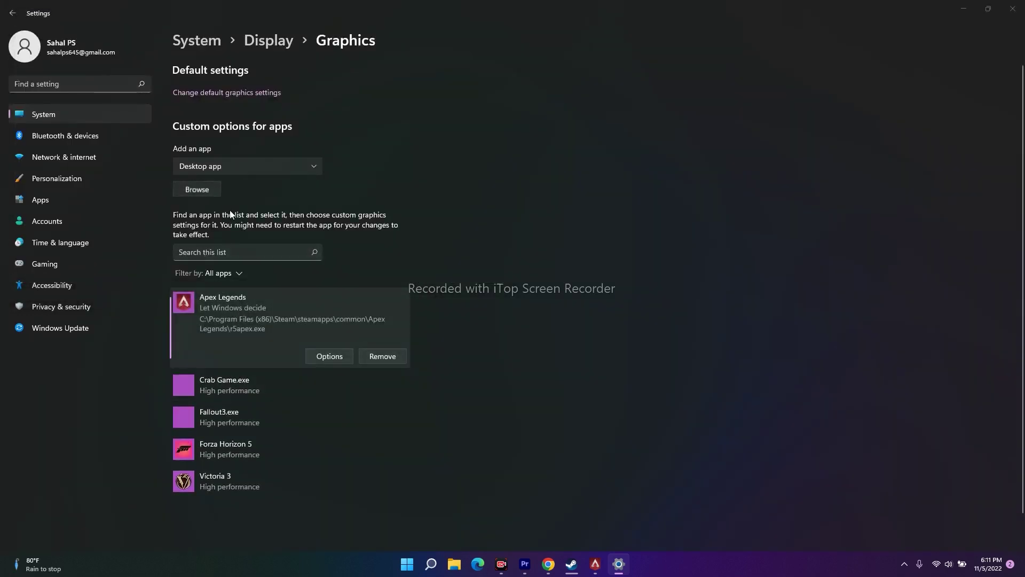
Add r5apex_dx12.exe from the Apex Legends folder to the Graphics app list.
{"action": "left_click", "coordinate": [211, 190]}
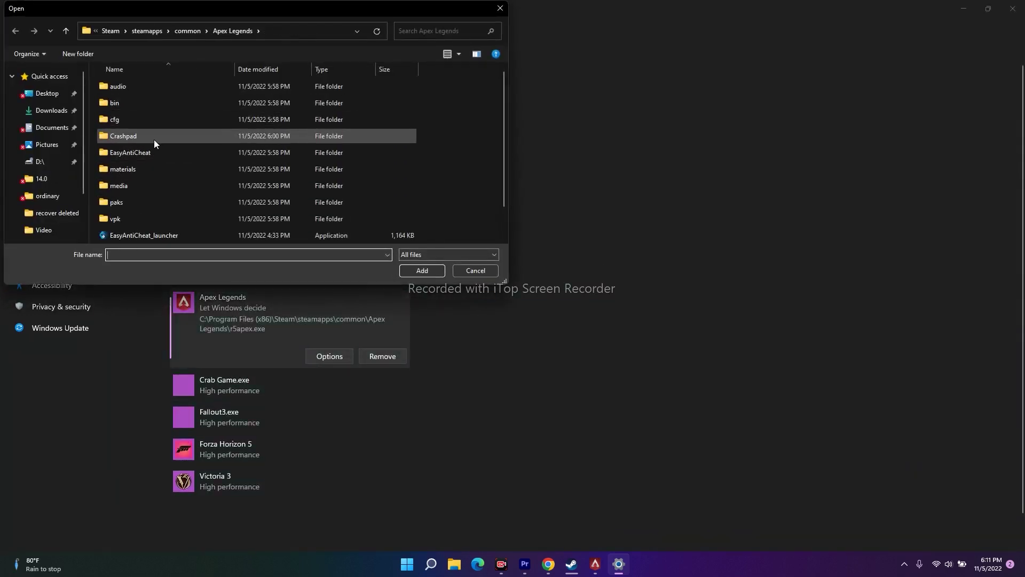
{"action": "scroll", "coordinate": [155, 141], "scroll_direction": "down", "scroll_amount": 1}
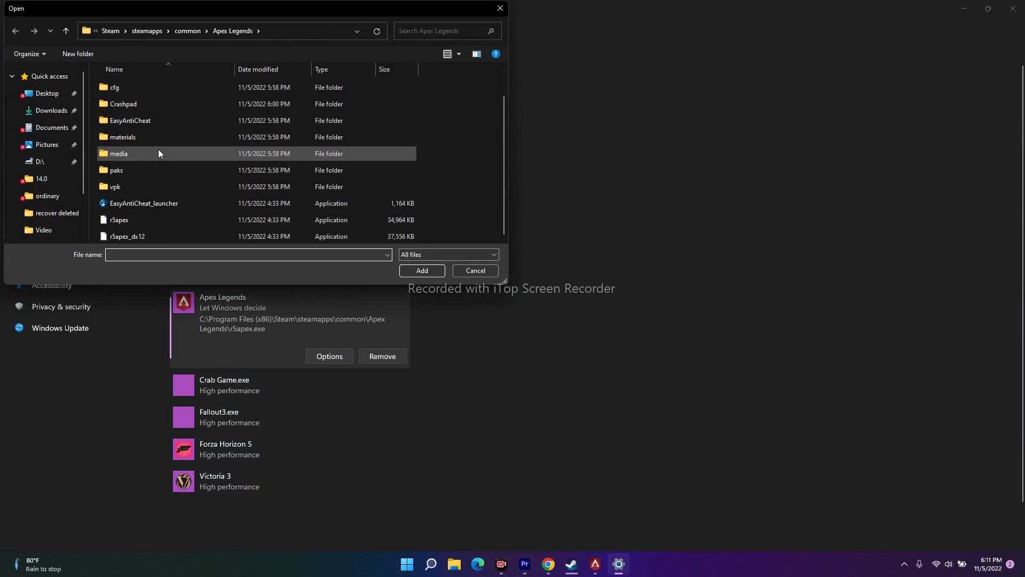
{"action": "left_click", "coordinate": [139, 237]}
{"action": "left_click", "coordinate": [421, 270]}
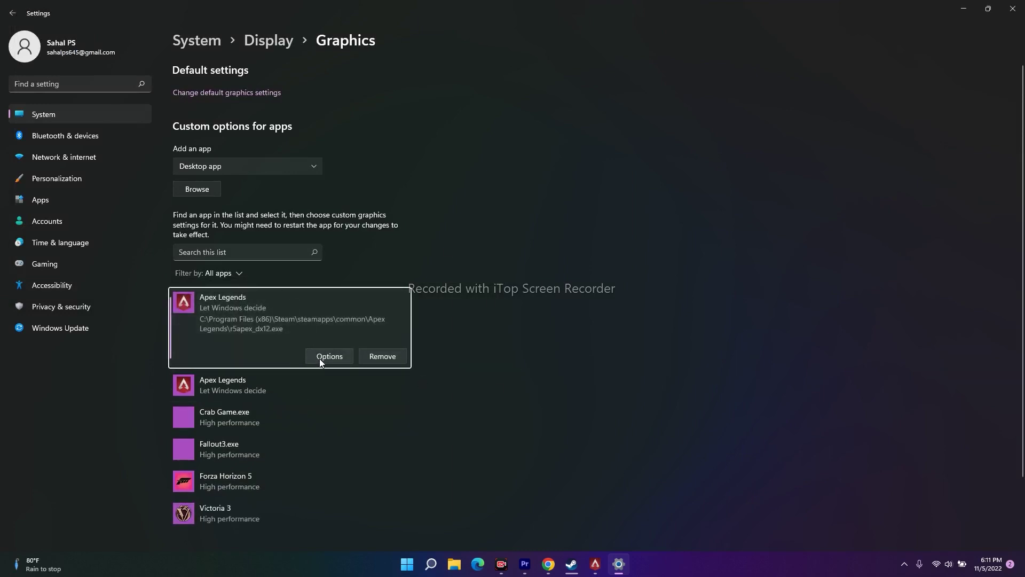
Set r5apex_dx12.exe and r5apex.exe to High performance, then close Settings.
{"action": "left_click", "coordinate": [325, 357]}
{"action": "left_click", "coordinate": [431, 288]}
{"action": "left_click", "coordinate": [479, 355]}
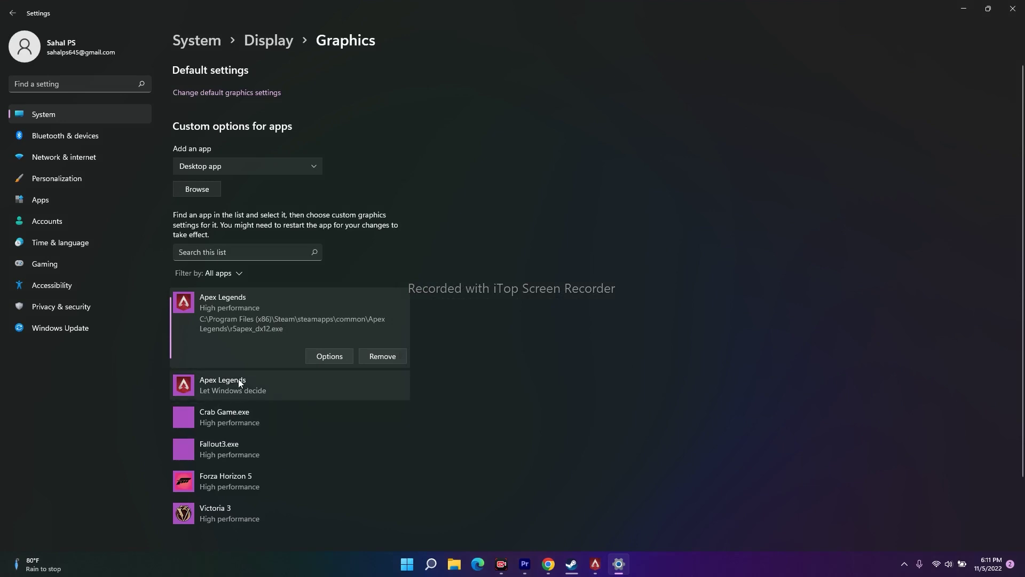
{"action": "left_click", "coordinate": [281, 380]}
{"action": "left_click", "coordinate": [324, 389]}
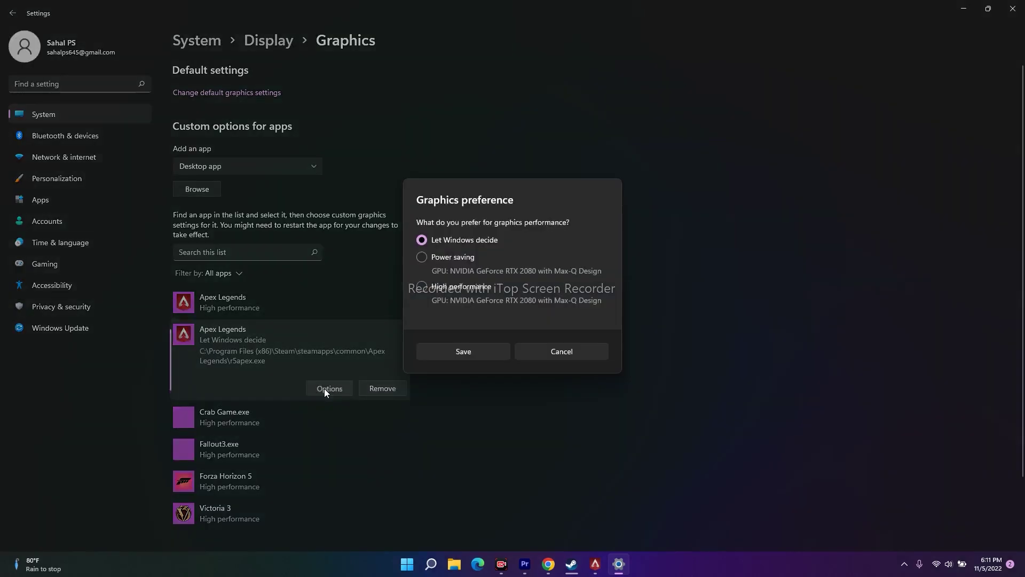
{"action": "left_click", "coordinate": [425, 291]}
{"action": "left_click", "coordinate": [462, 353]}
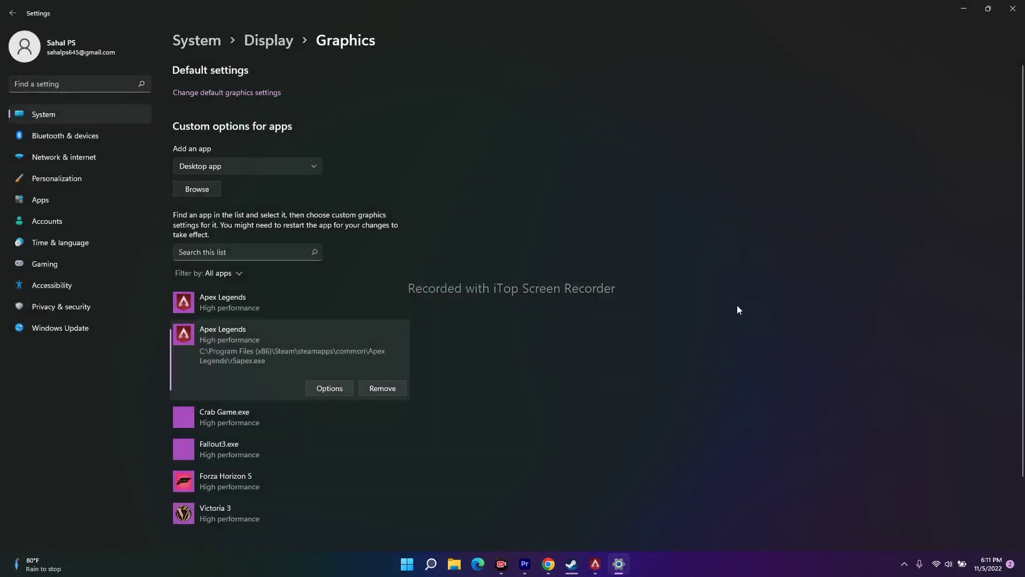
{"action": "left_click", "coordinate": [1014, 10]}
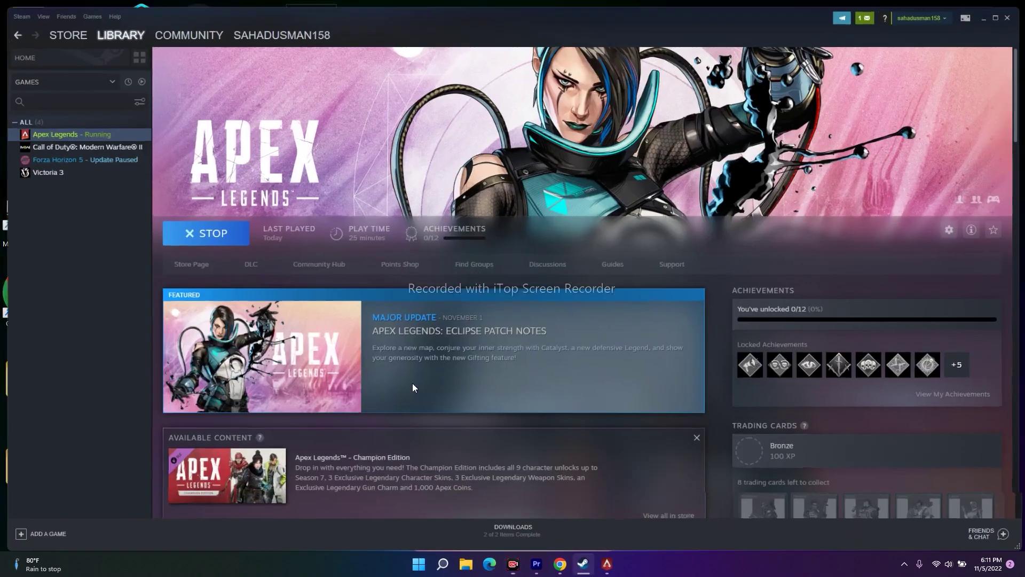
Minimize Steam and launch Control Panel from Windows search's recent items.
{"action": "left_click", "coordinate": [583, 563]}
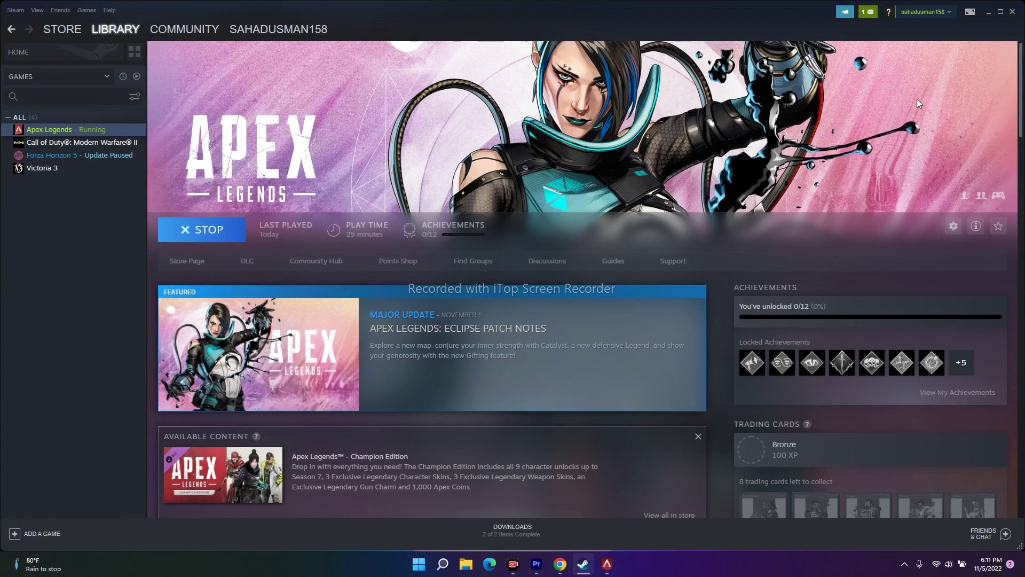
{"action": "left_click", "coordinate": [987, 14]}
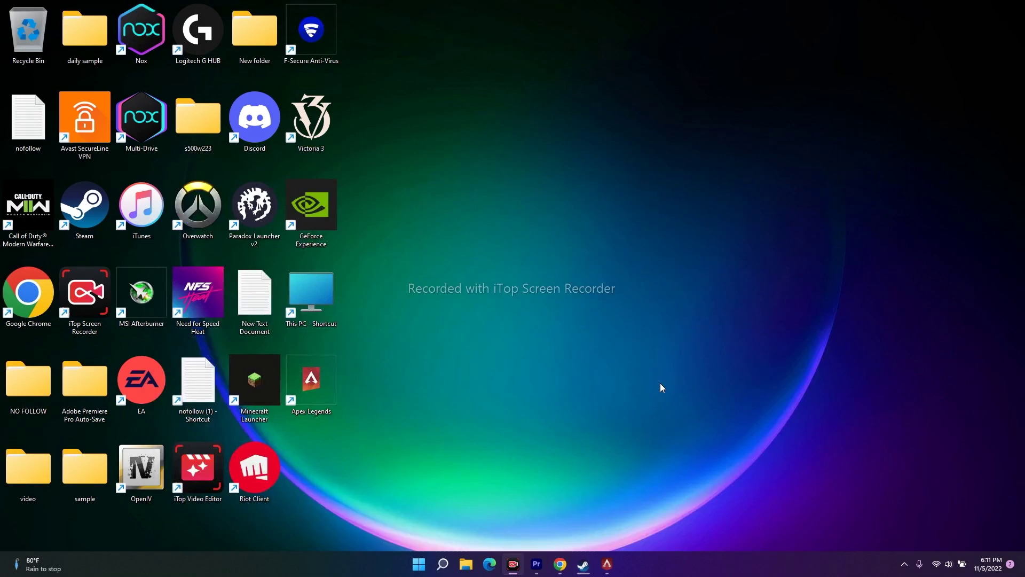
{"action": "left_click", "coordinate": [444, 565]}
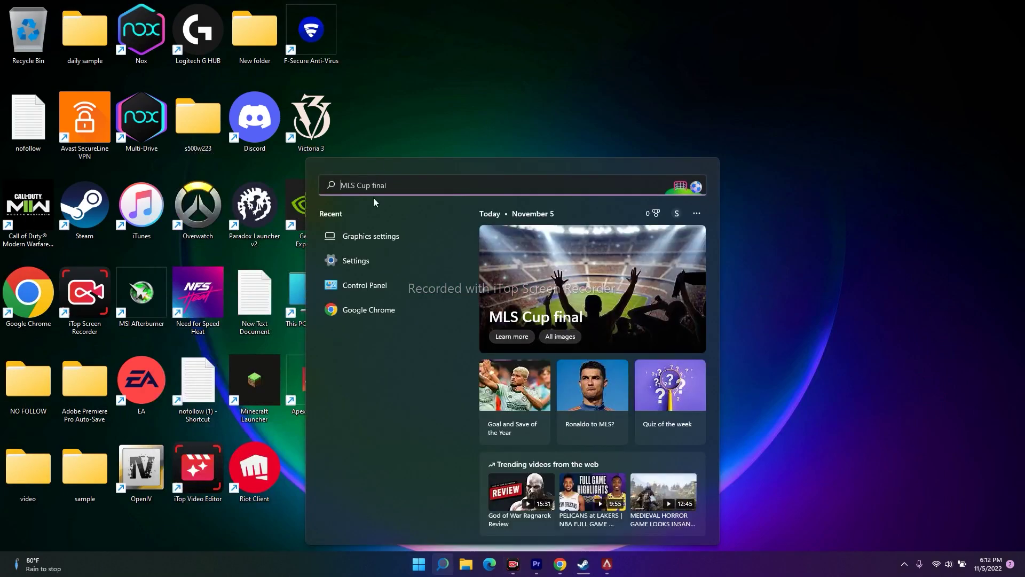
{"action": "left_click", "coordinate": [366, 288]}
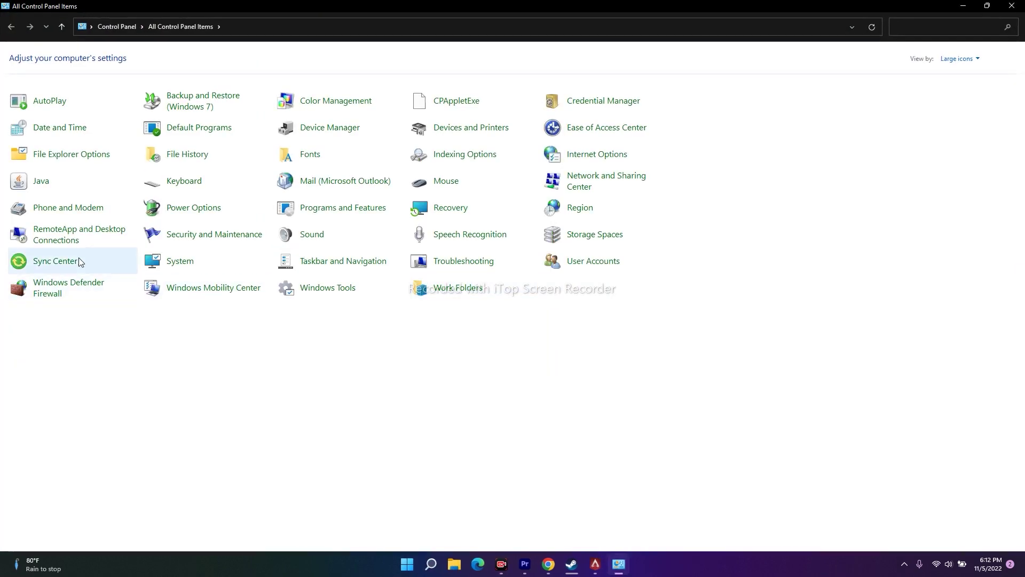
Turn off Windows Defender Firewall for private and public networks, then close the window.
{"action": "left_click", "coordinate": [67, 295]}
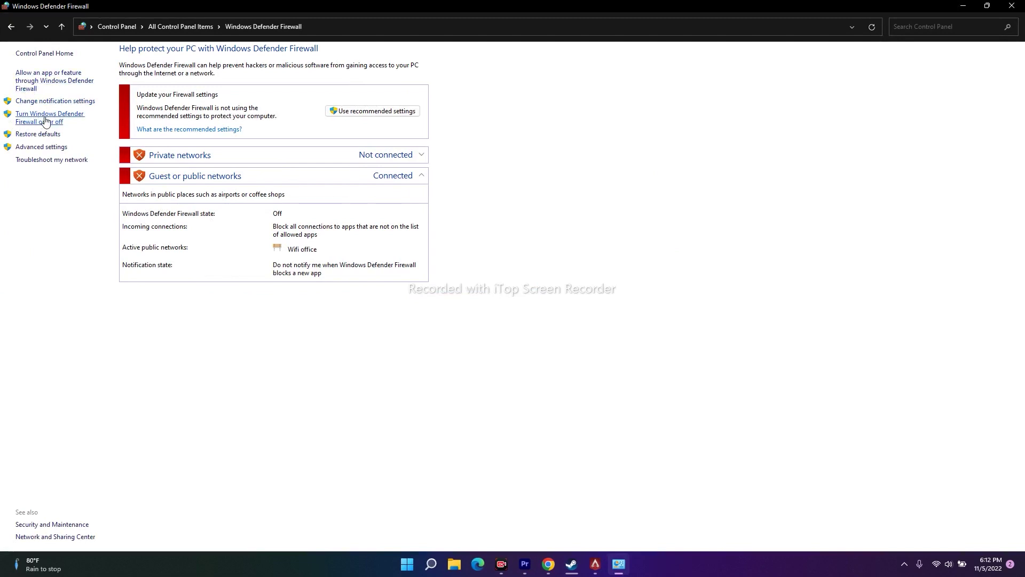
{"action": "left_click", "coordinate": [46, 118]}
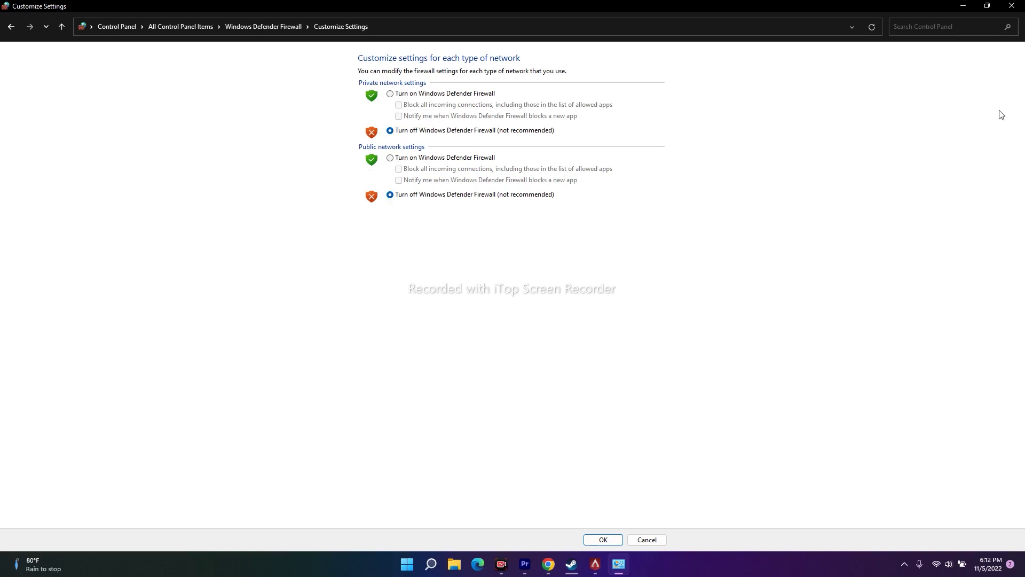
{"action": "left_click", "coordinate": [1012, 5]}
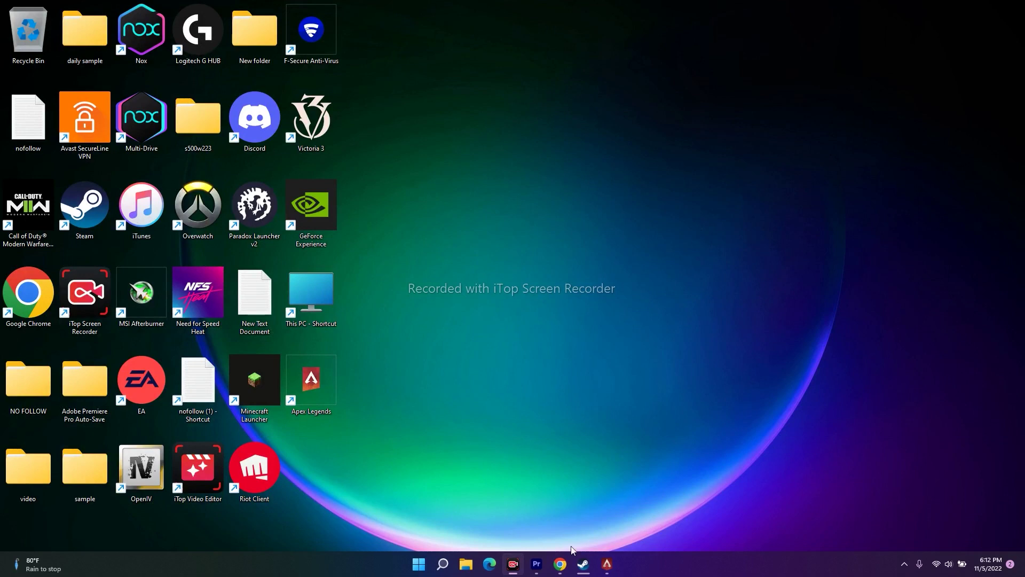
Verify integrity of Apex Legends game files from Steam's Local Files properties, validating all 175.
{"action": "left_click", "coordinate": [583, 564]}
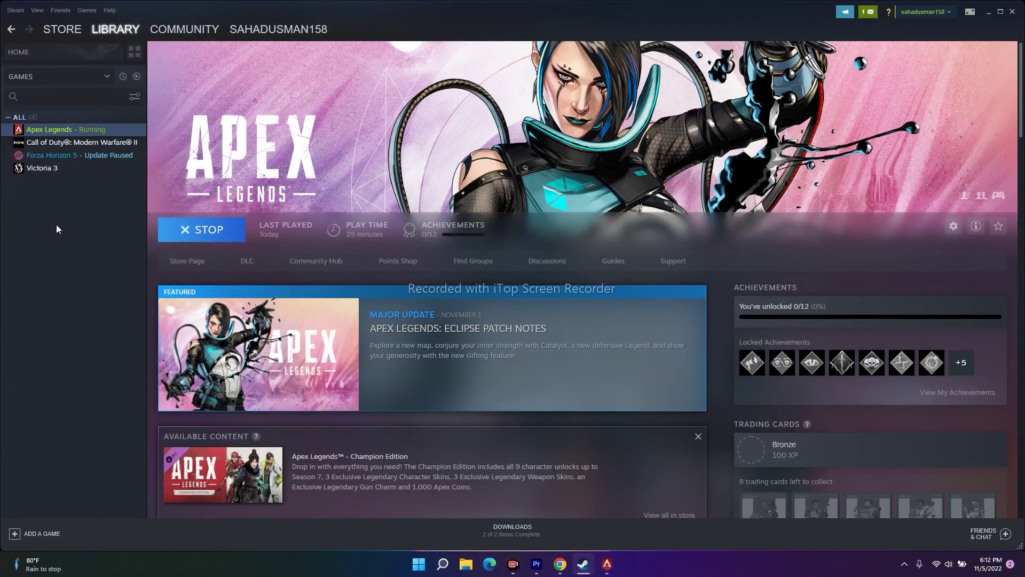
{"action": "right_click", "coordinate": [72, 127]}
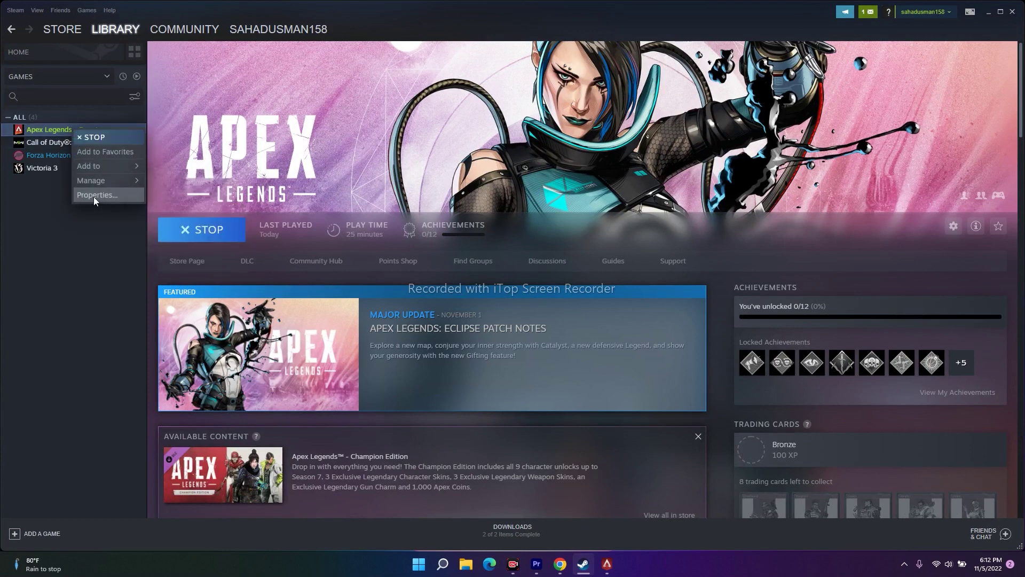
{"action": "left_click", "coordinate": [93, 196]}
{"action": "left_click", "coordinate": [342, 223]}
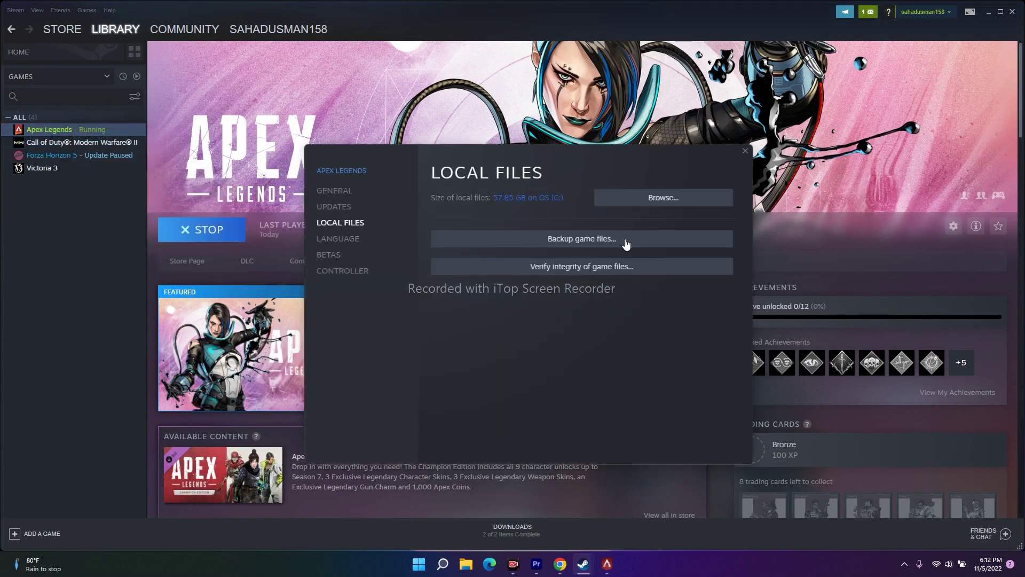
{"action": "left_click", "coordinate": [594, 271]}
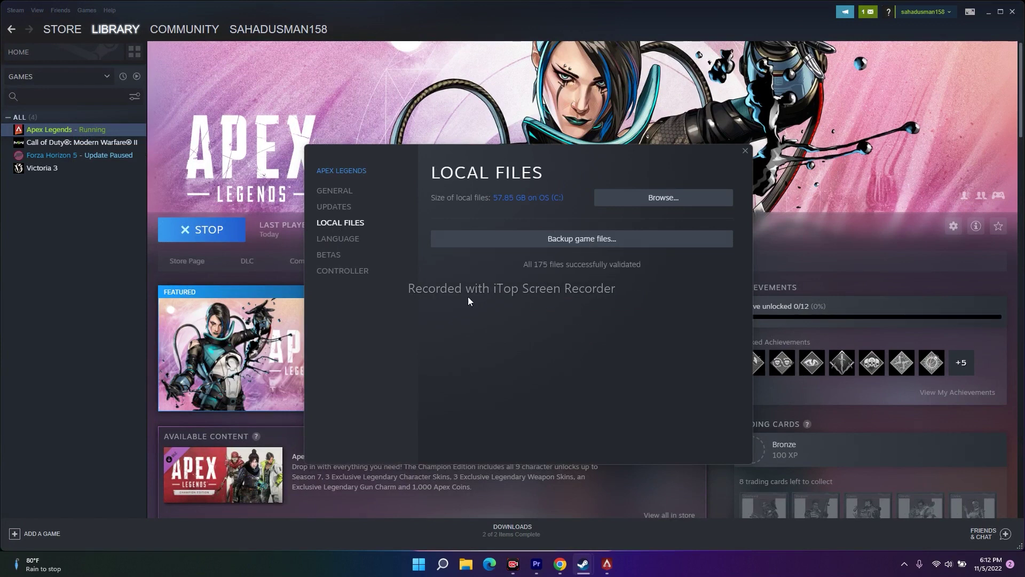
{"action": "left_click", "coordinate": [744, 151]}
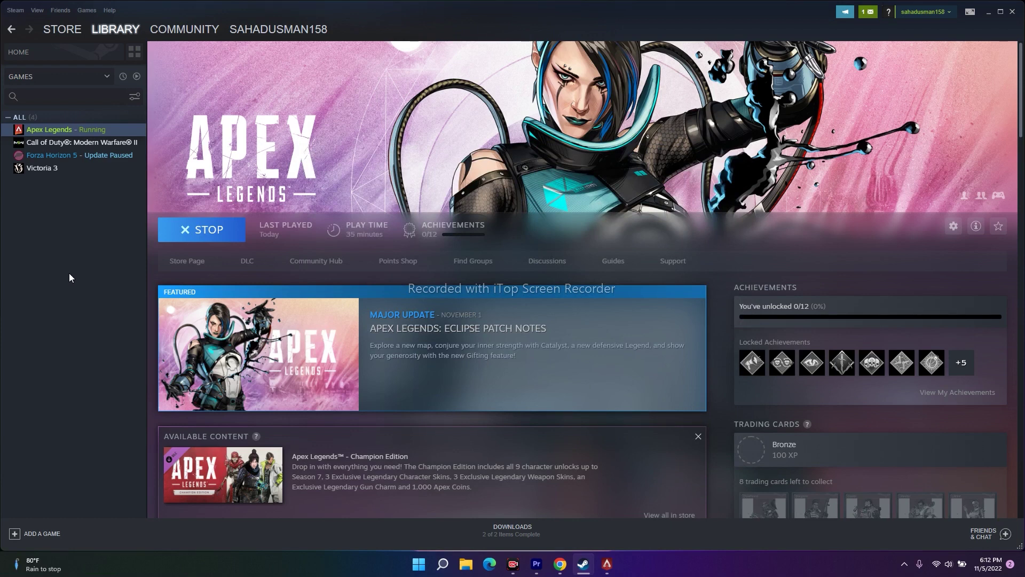
Enter +fps_max60 as the Apex Legends launch option in its Steam properties and close the dialog.
{"action": "right_click", "coordinate": [87, 136]}
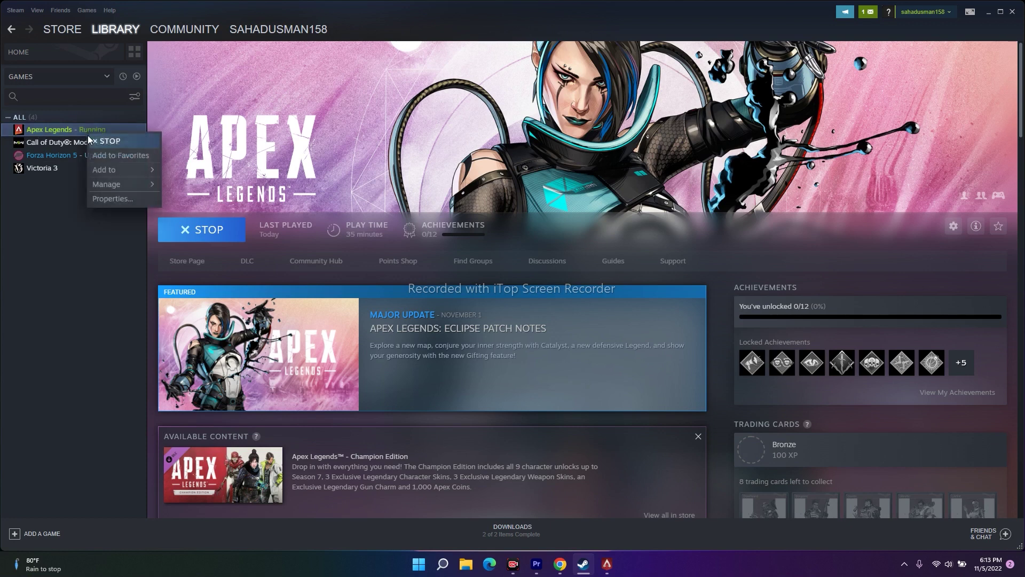
{"action": "left_click", "coordinate": [103, 199]}
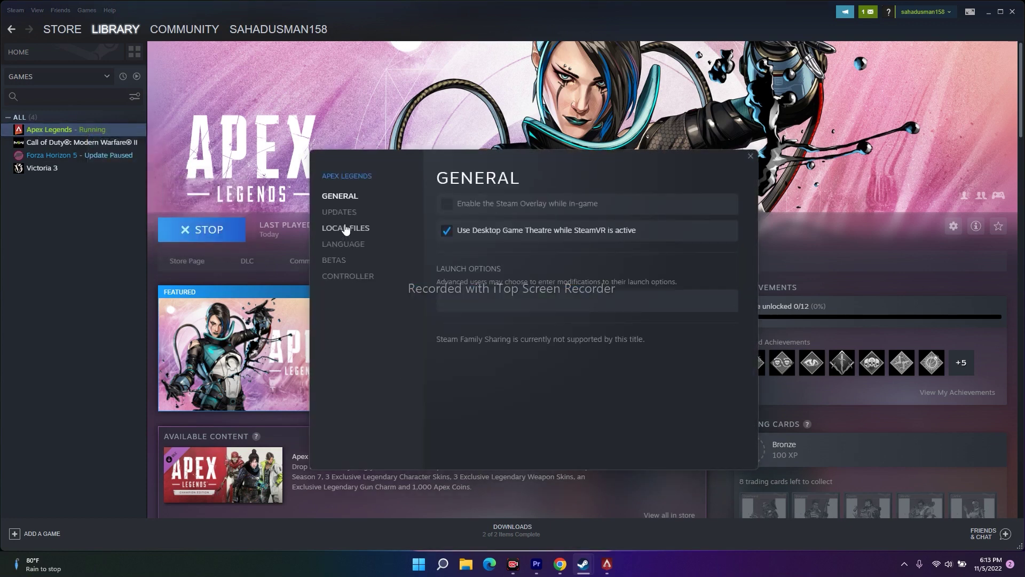
{"action": "left_click", "coordinate": [455, 305]}
{"action": "type", "text": "-"}
{"action": "type", "text": "fps"}
{"action": "type", "text": "60"}
{"action": "key", "text": "BackSpace"}
{"action": "key", "text": "BackSpace"}
{"action": "type", "text": "_max60"}
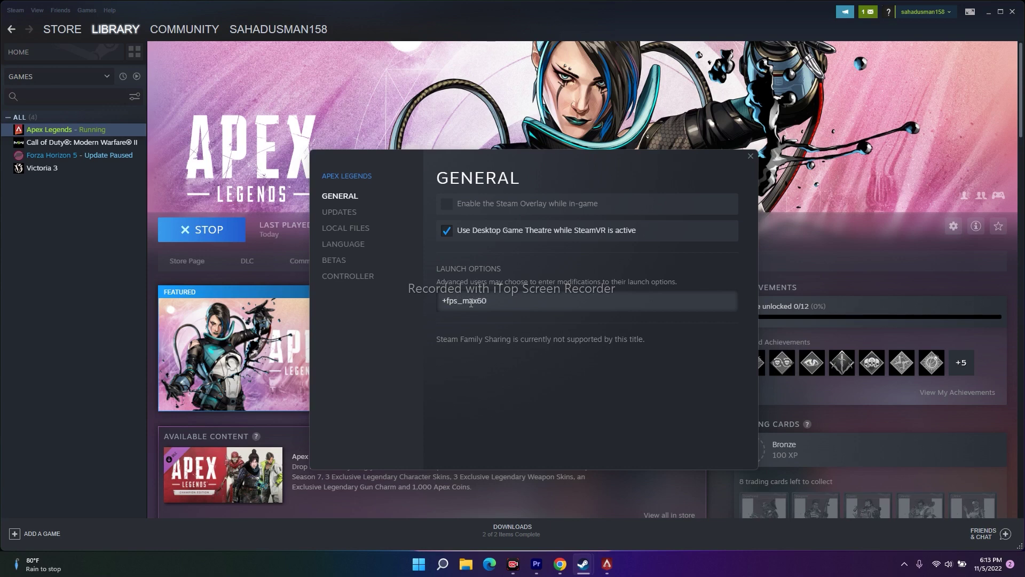
{"action": "left_click", "coordinate": [88, 318]}
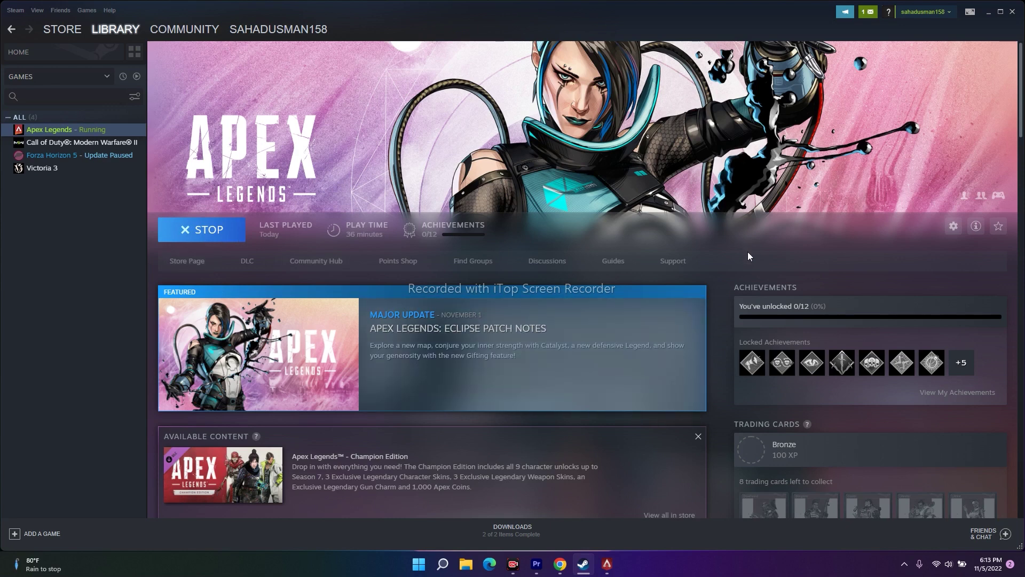
Minimize Steam, then in the Apex lobby's Video settings change Display Mode to Windowed.
{"action": "left_click", "coordinate": [989, 12]}
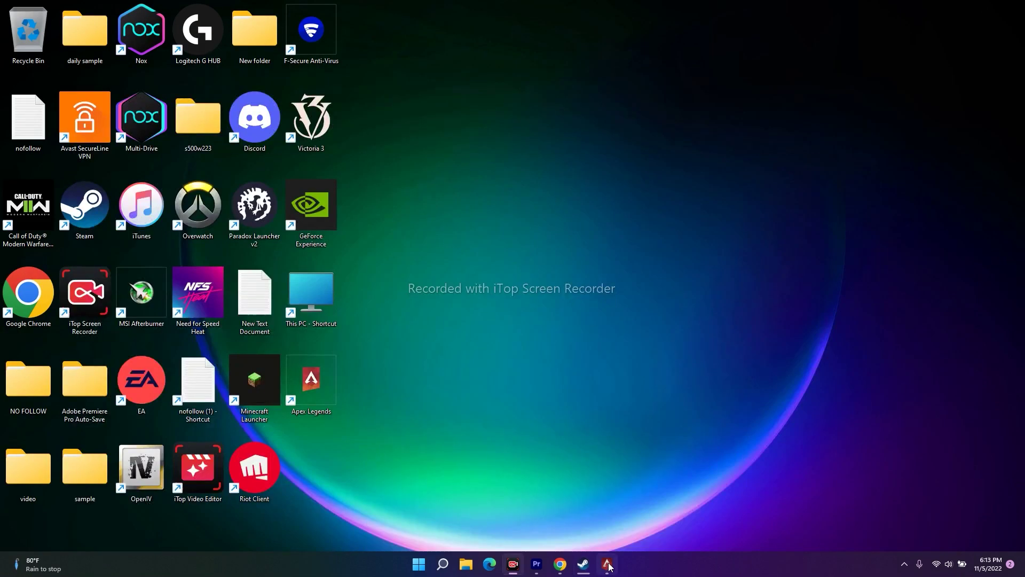
{"action": "left_click", "coordinate": [609, 565]}
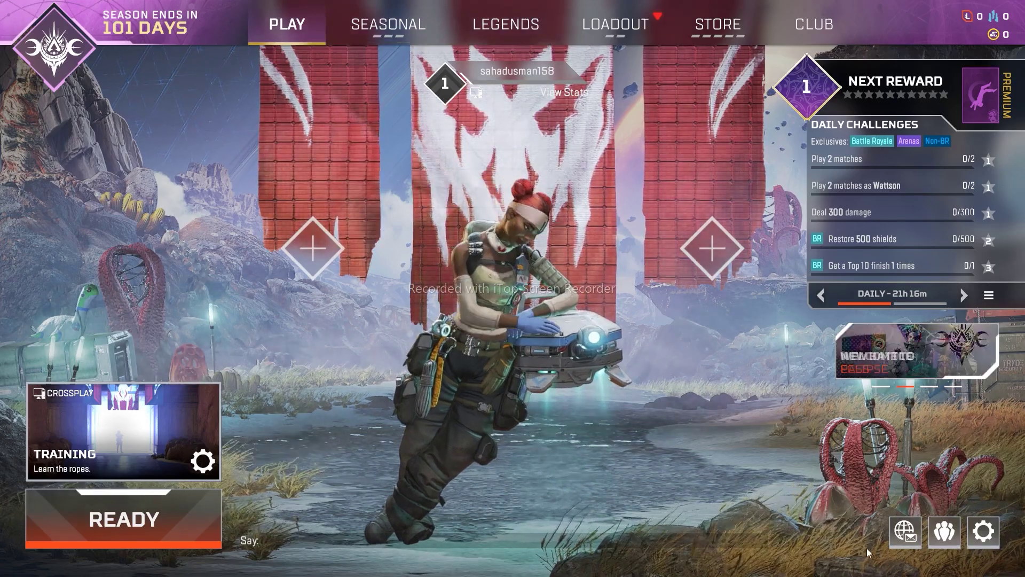
{"action": "left_click", "coordinate": [983, 538]}
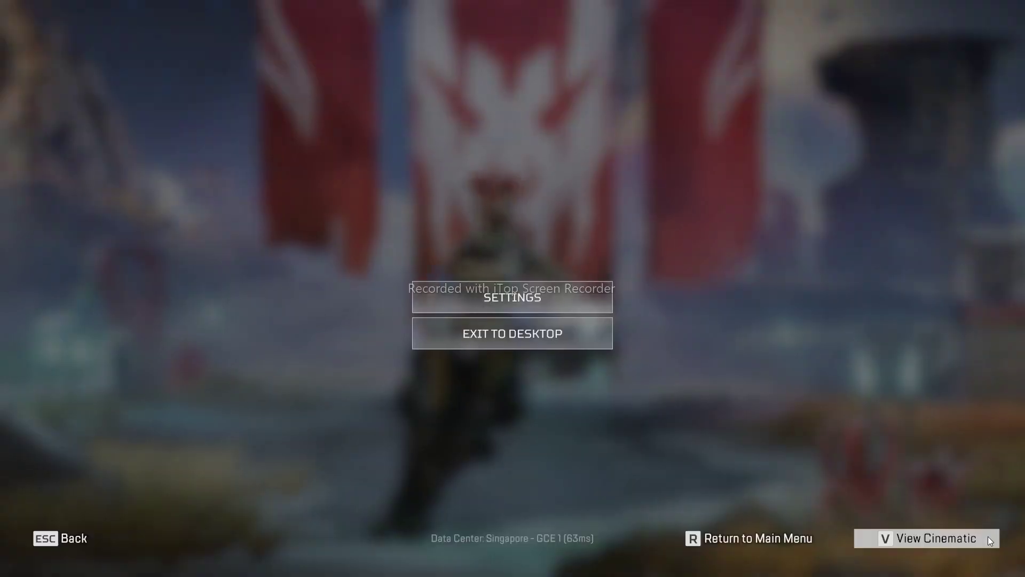
{"action": "left_click", "coordinate": [527, 304]}
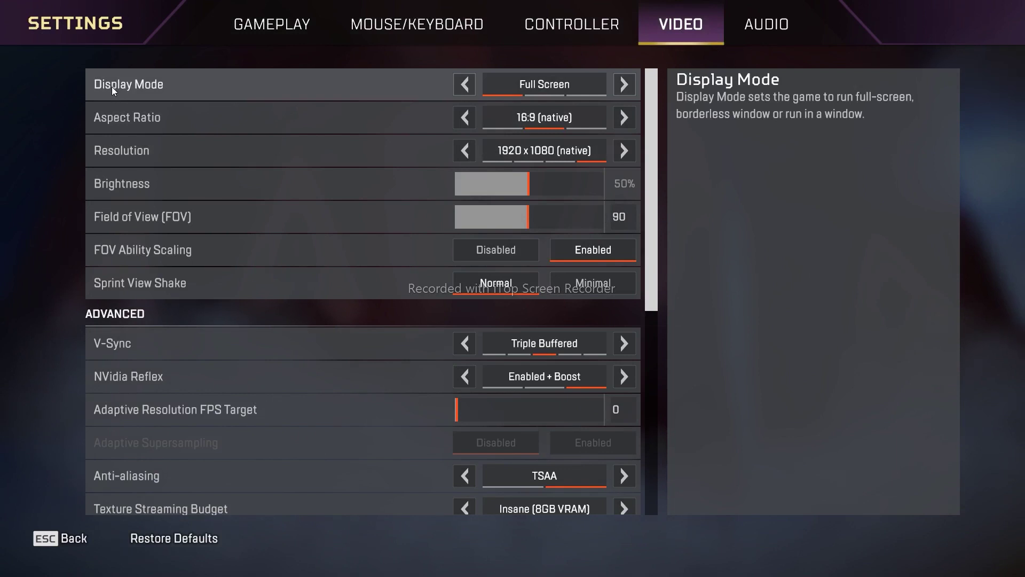
{"action": "left_click", "coordinate": [626, 86]}
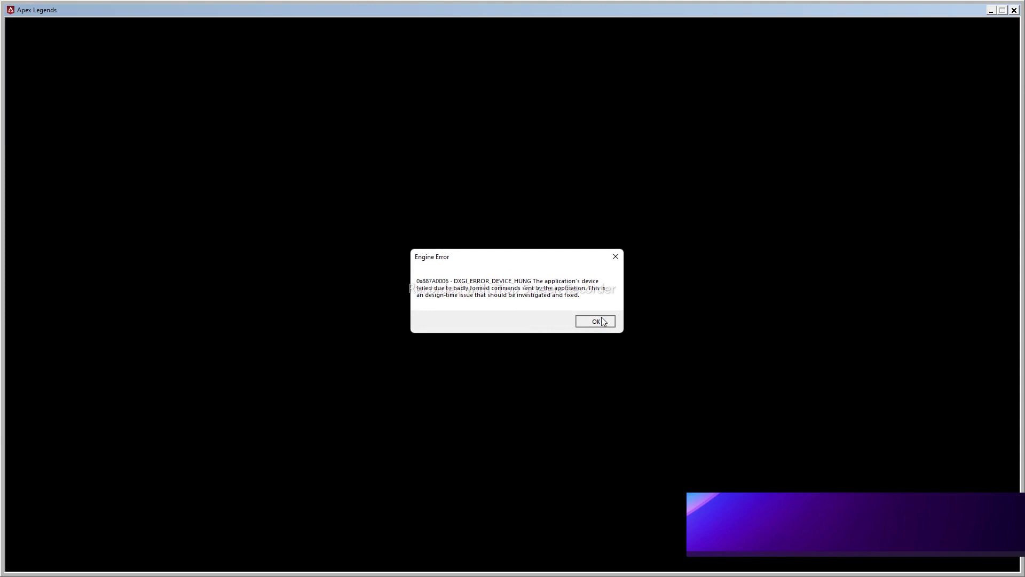
Dismiss the DXGI_ERROR_DEVICE_HUNG engine error with OK so Apex Legends closes.
{"action": "left_click", "coordinate": [601, 319]}
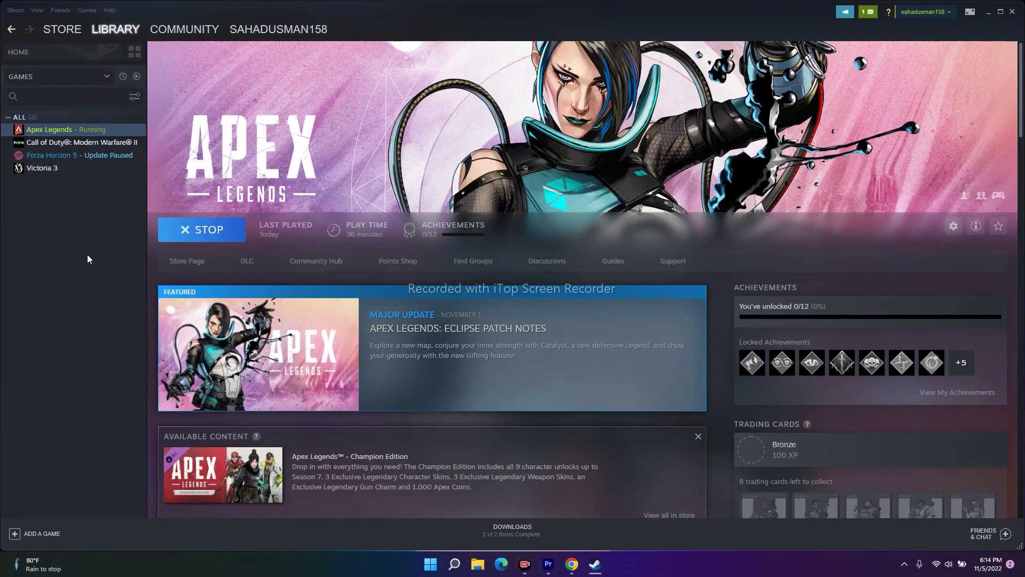